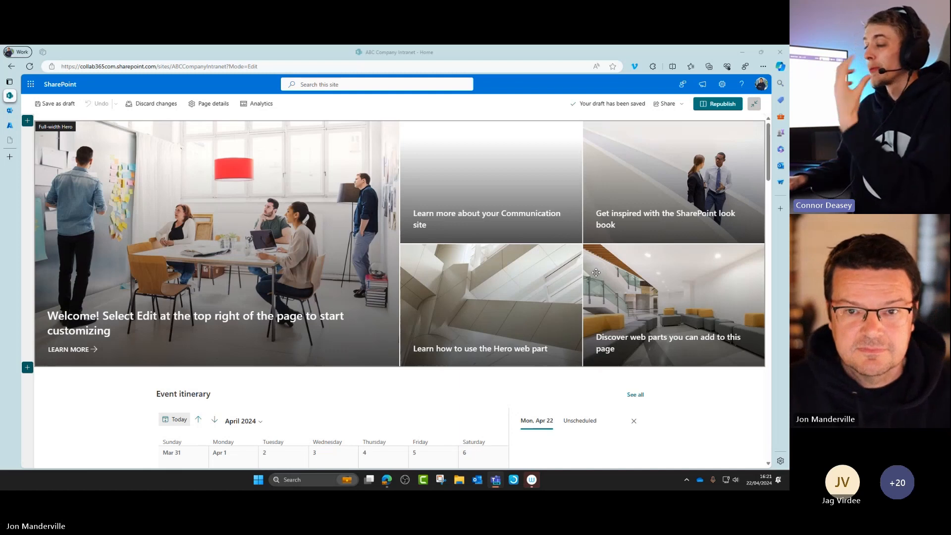
key(F11)
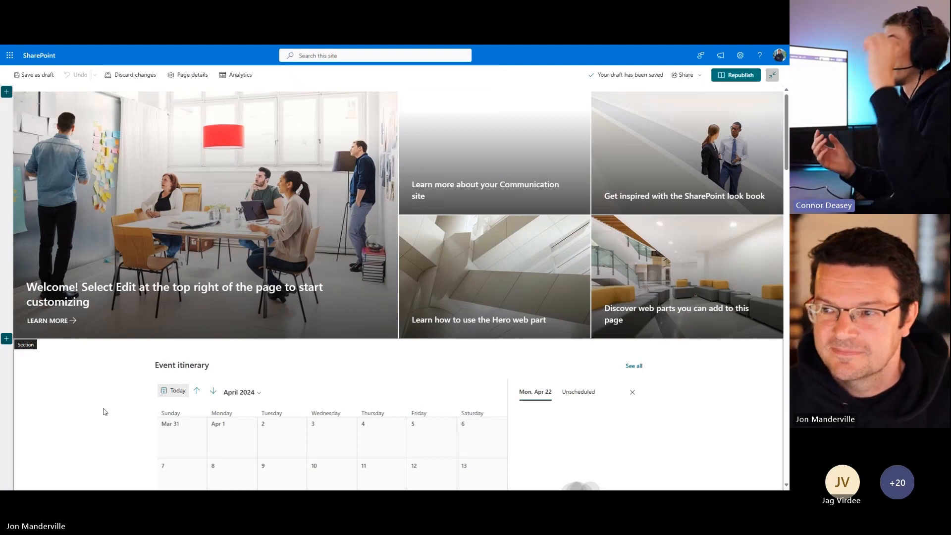
key(F11)
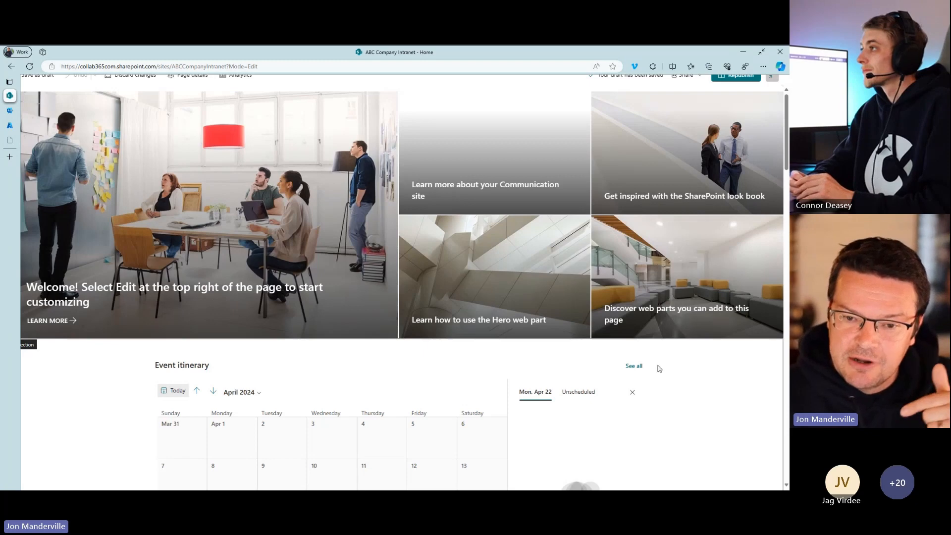
scroll(471, 379, down, 1)
scroll(472, 380, down, 2)
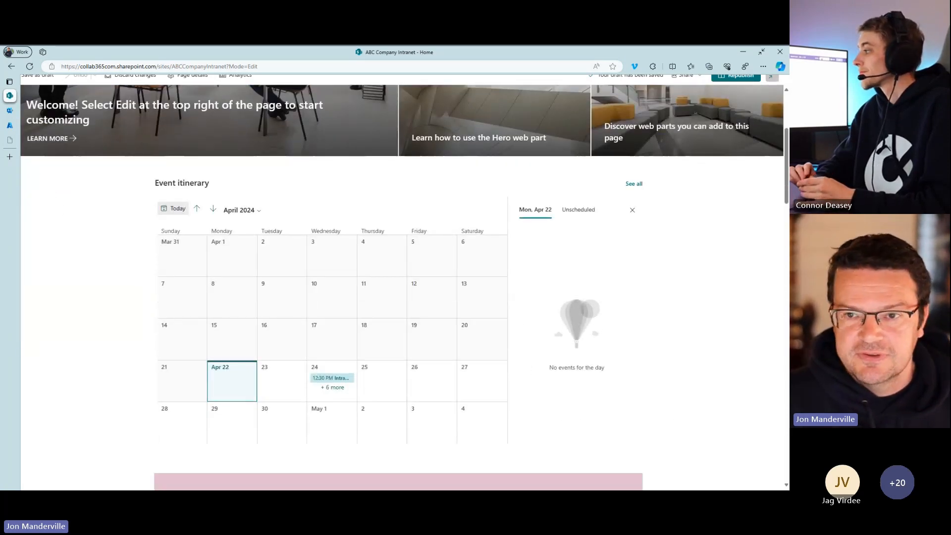
click(762, 51)
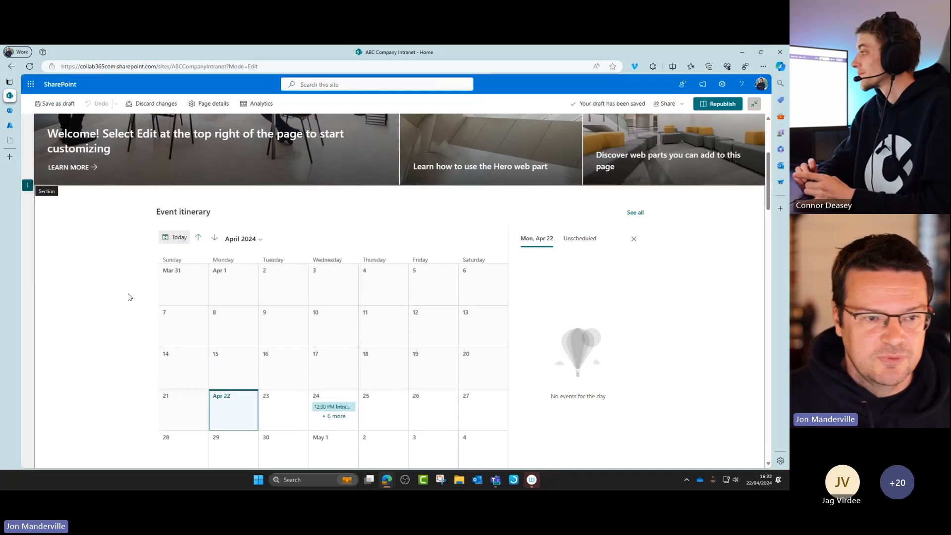
Step: Change the layout of the Event itinerary section to One-third right
click(29, 189)
click(132, 402)
click(177, 230)
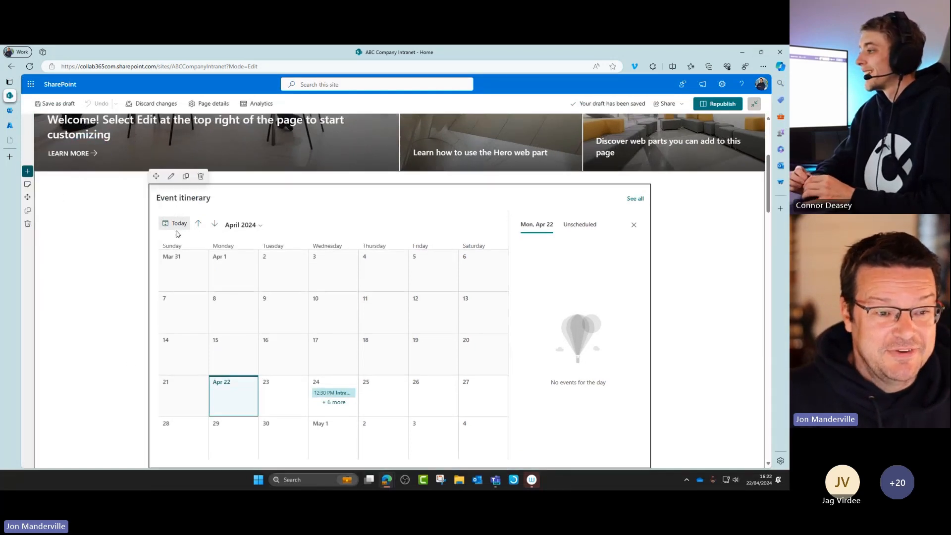
click(27, 191)
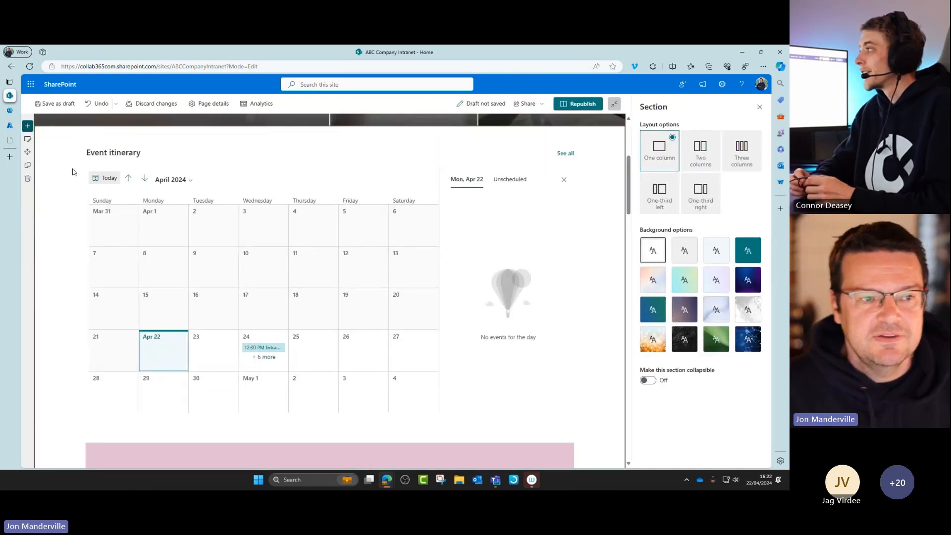
click(703, 194)
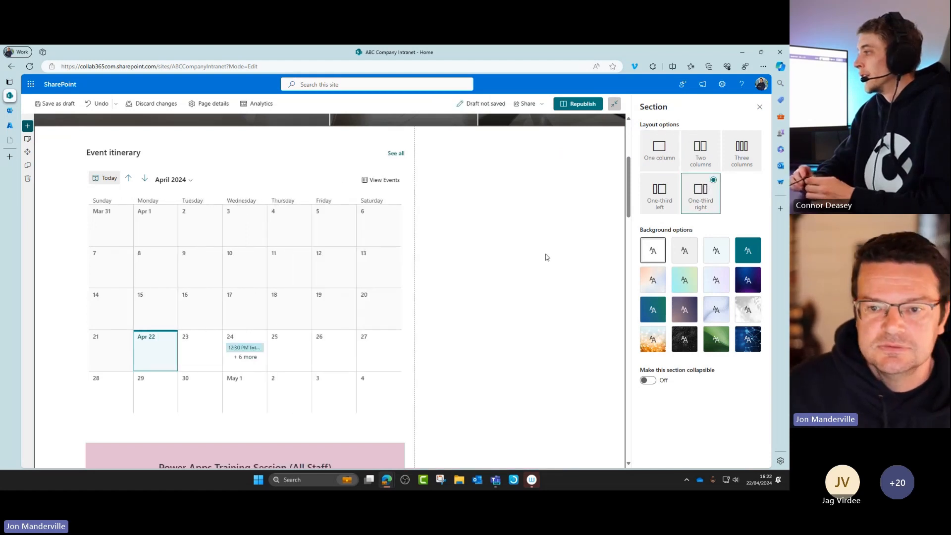
click(759, 107)
Step: Add a People web part to the empty second column beside the Event itinerary calendar
scroll(611, 217, up, 4)
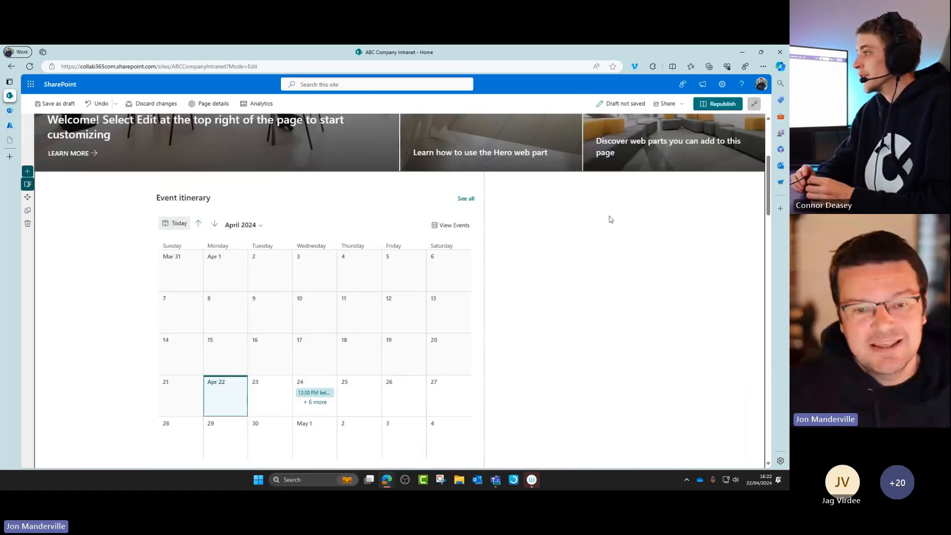
scroll(611, 217, down, 1)
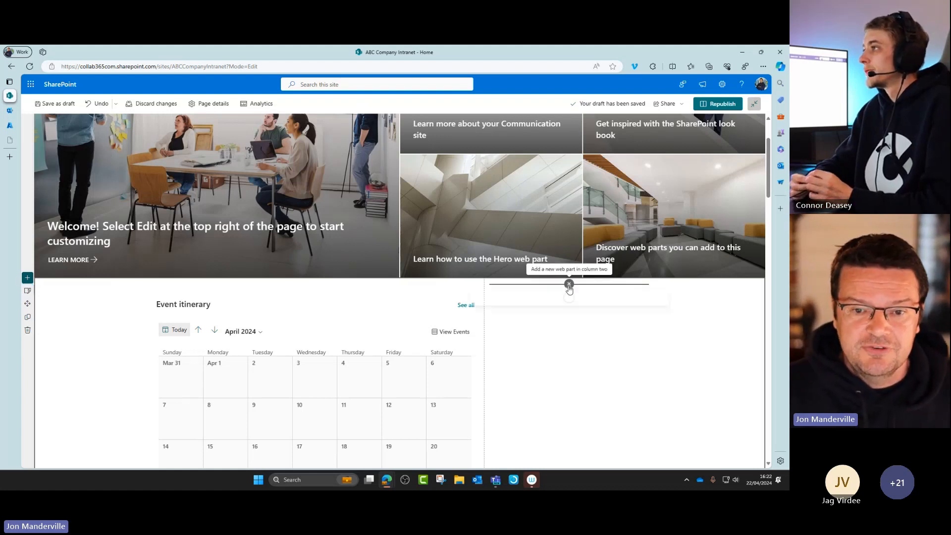
click(569, 284)
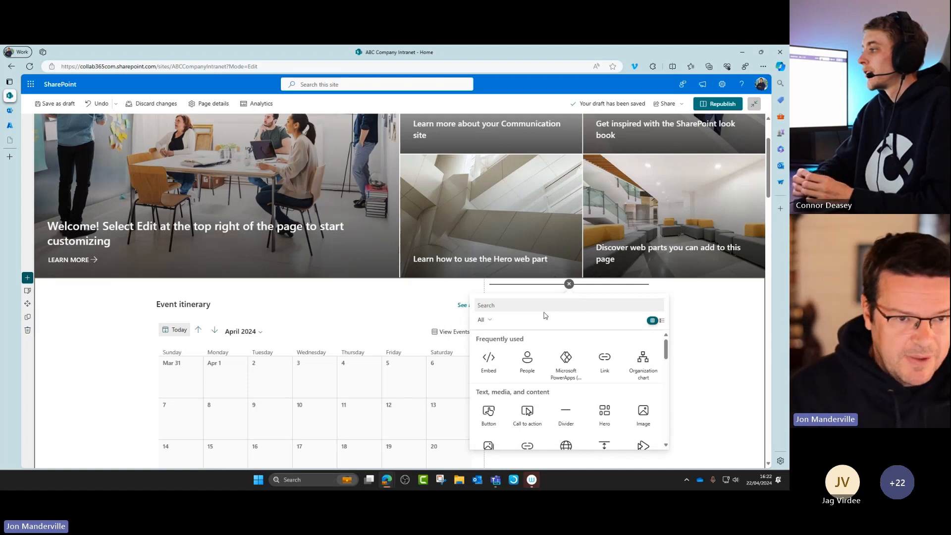
text(people)
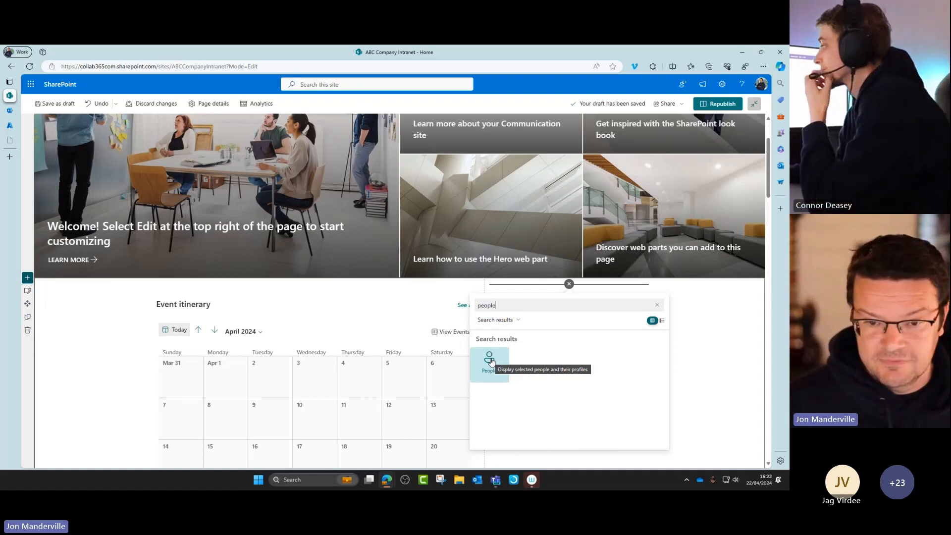
click(490, 361)
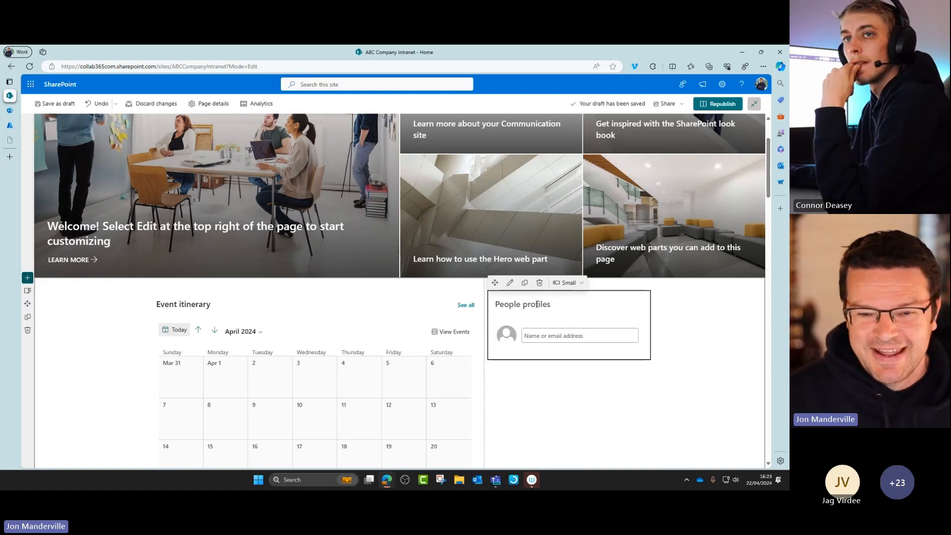
Step: Add the colleague whose job title is Coach as the first profile in the People web part
click(550, 333)
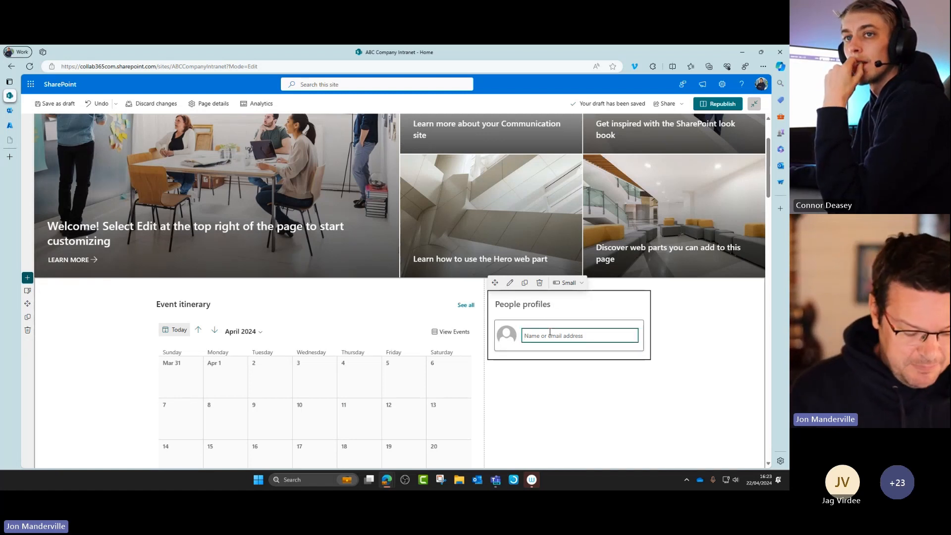
text(Con)
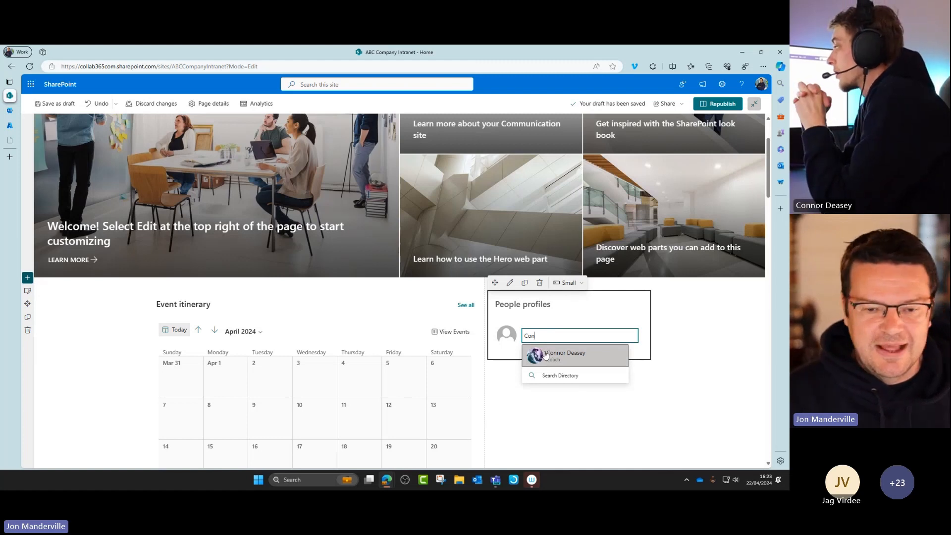
click(548, 359)
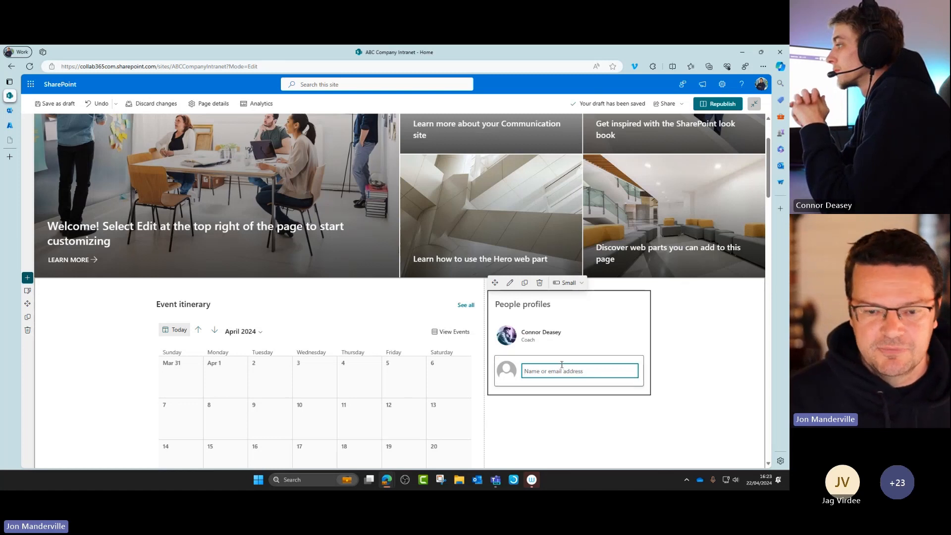
Step: Add a second colleague's profile to the People web part and republish the page
text(jon)
key(BackSpace)
key(BackSpace)
key(BackSpace)
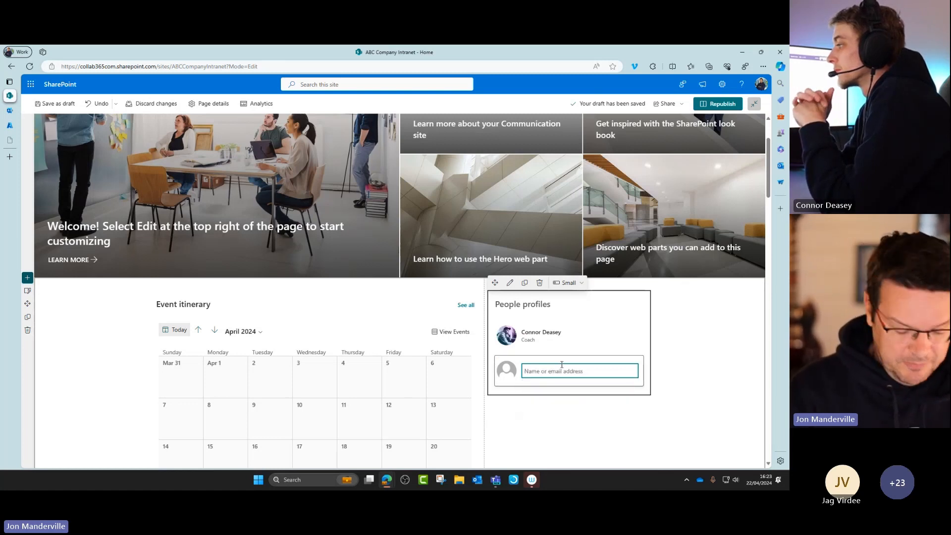
text(jon)
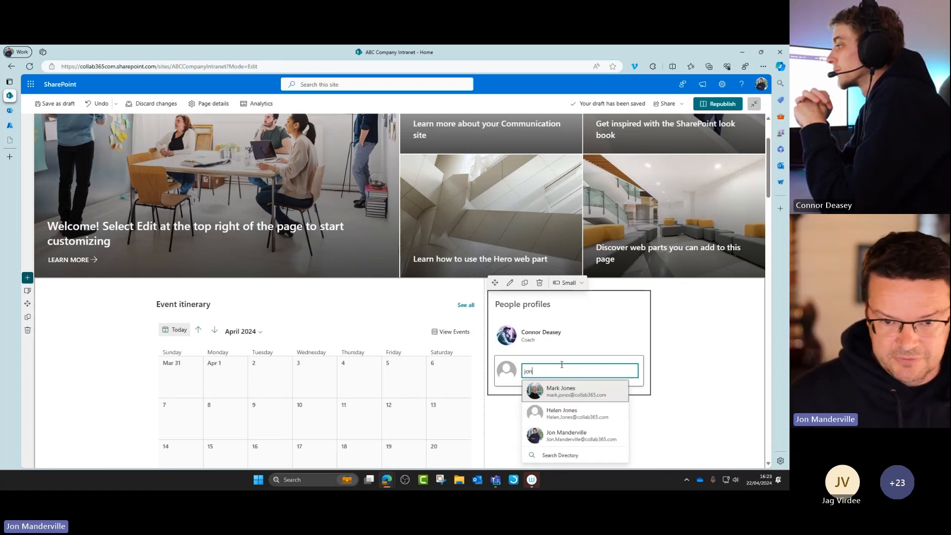
click(566, 435)
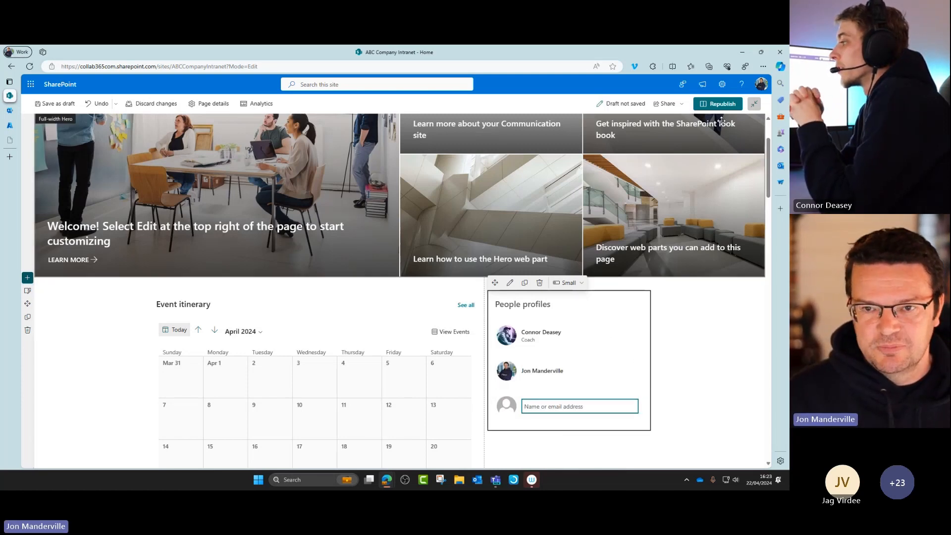
click(718, 104)
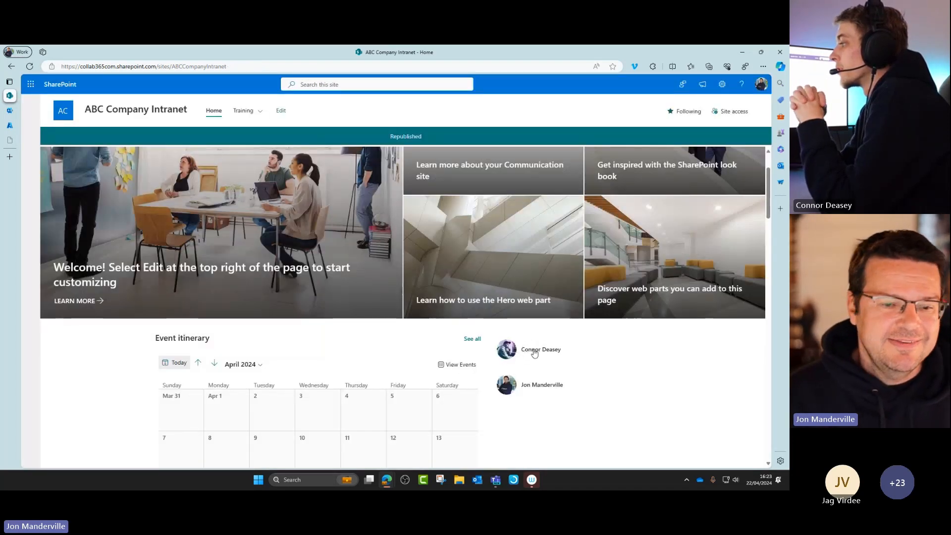
mouse_move(514, 356)
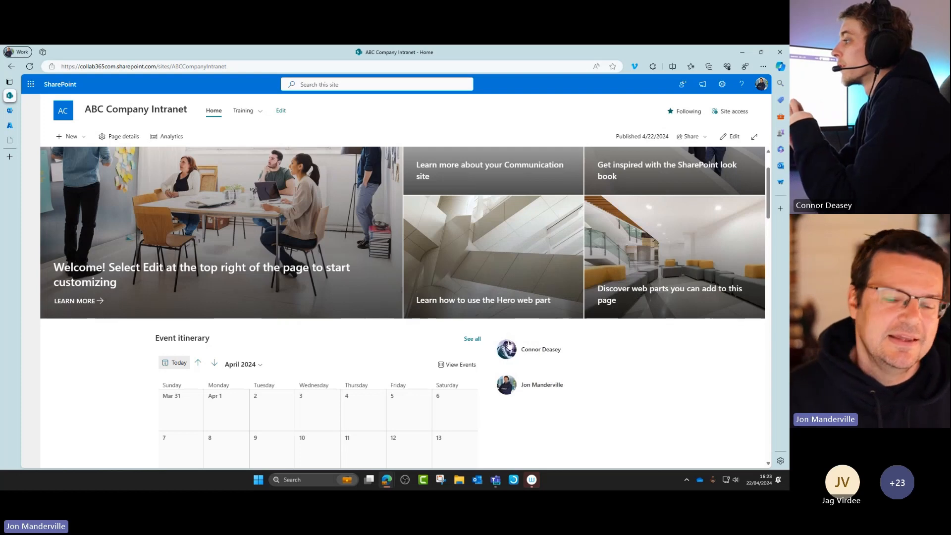
Step: Reopen the page for editing and title the People web part "Power Platform Coaches"
click(730, 137)
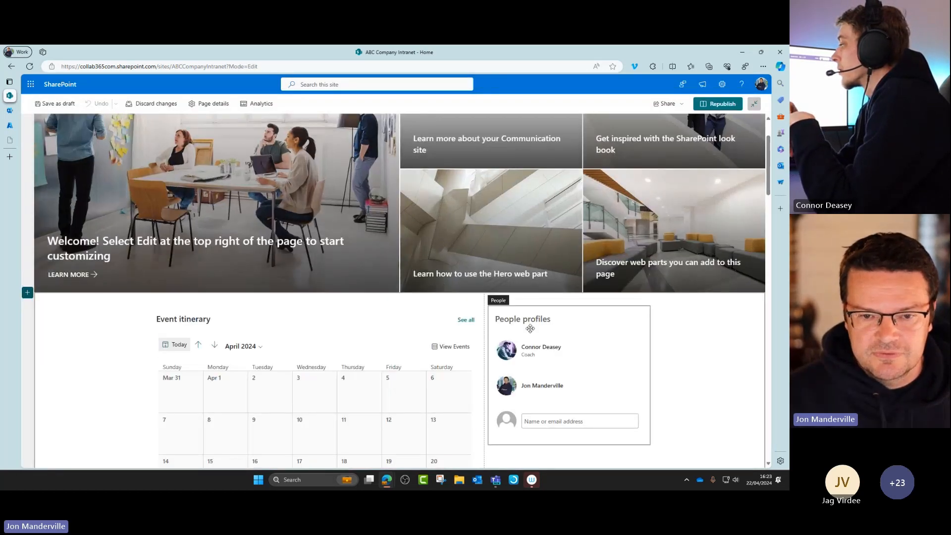
click(533, 323)
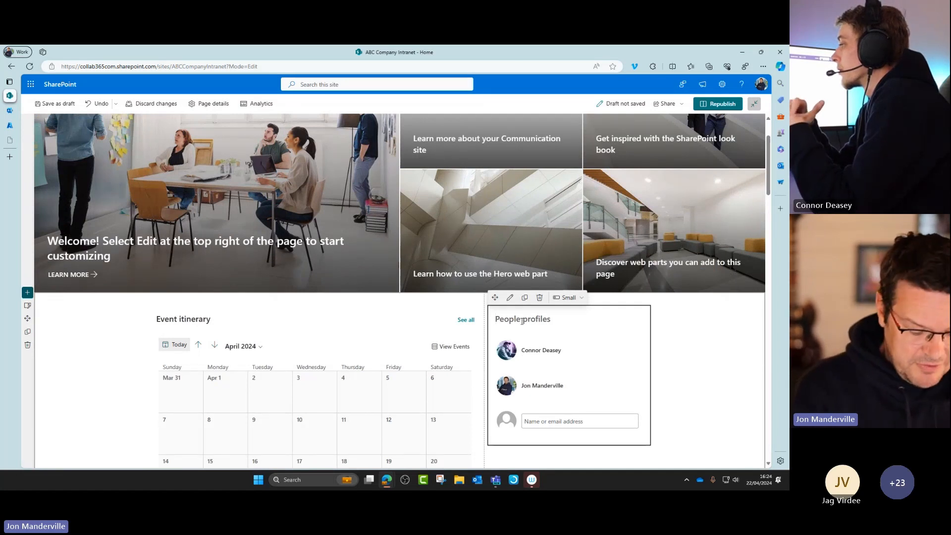
text(Power pLA)
key(Caps_Lock)
key(BackSpace)
key(BackSpace)
key(BackSpace)
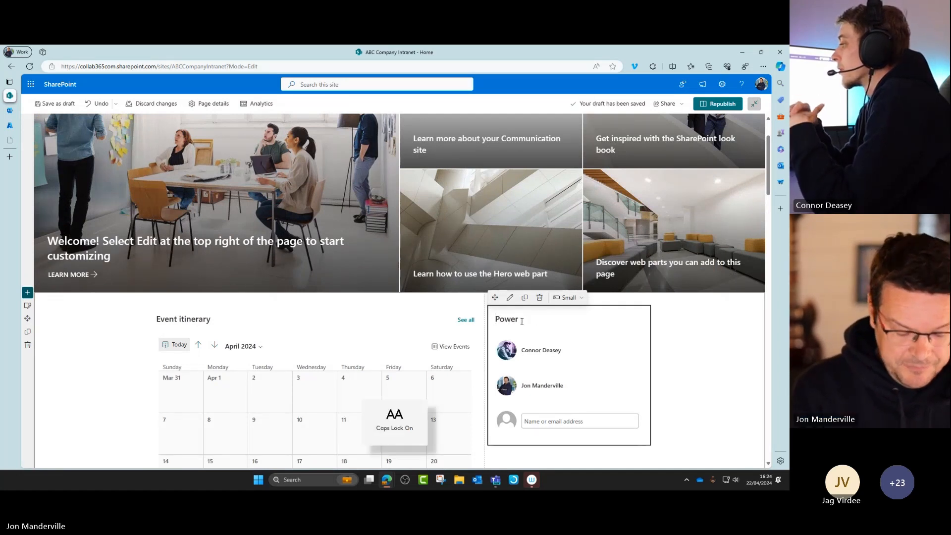
text(Platform Coaches)
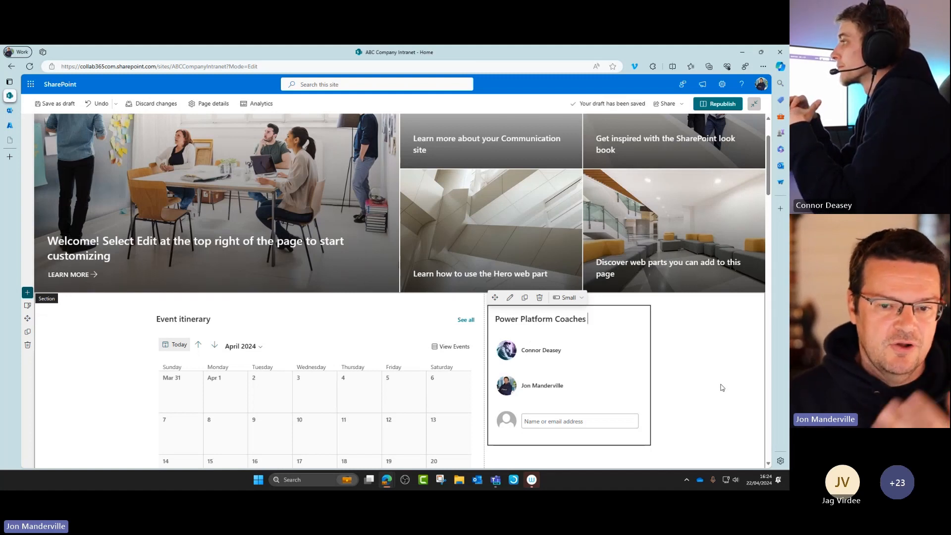
Step: Set the size of the profiles in the People web part to Medium
click(576, 300)
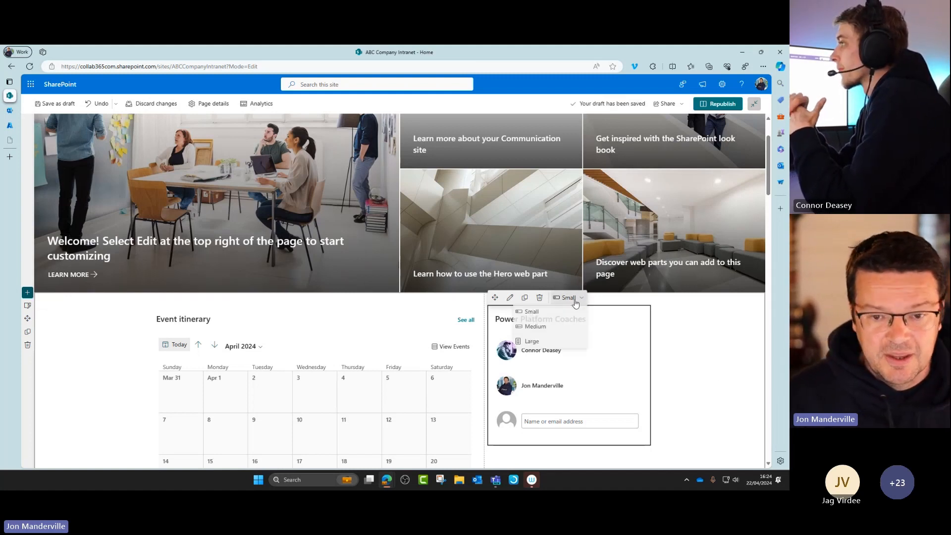
click(539, 327)
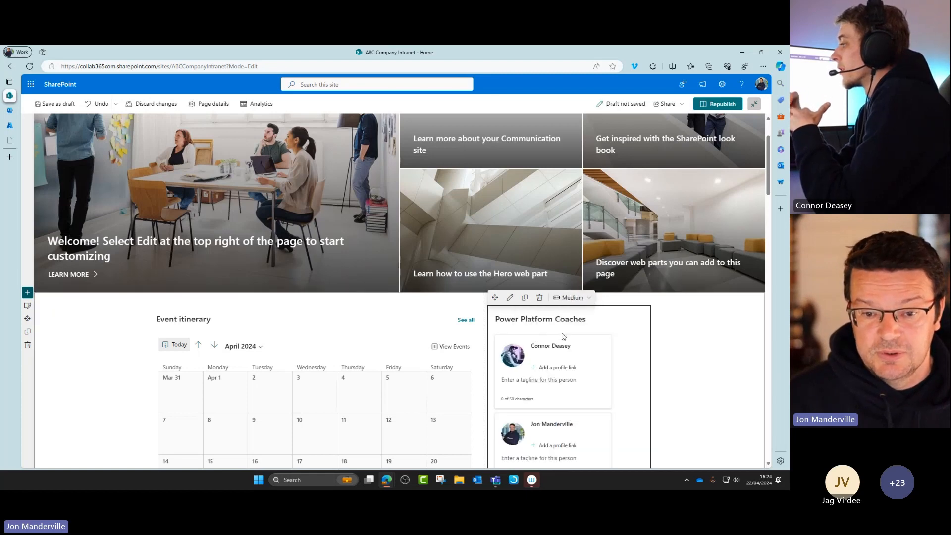
scroll(595, 349, down, 1)
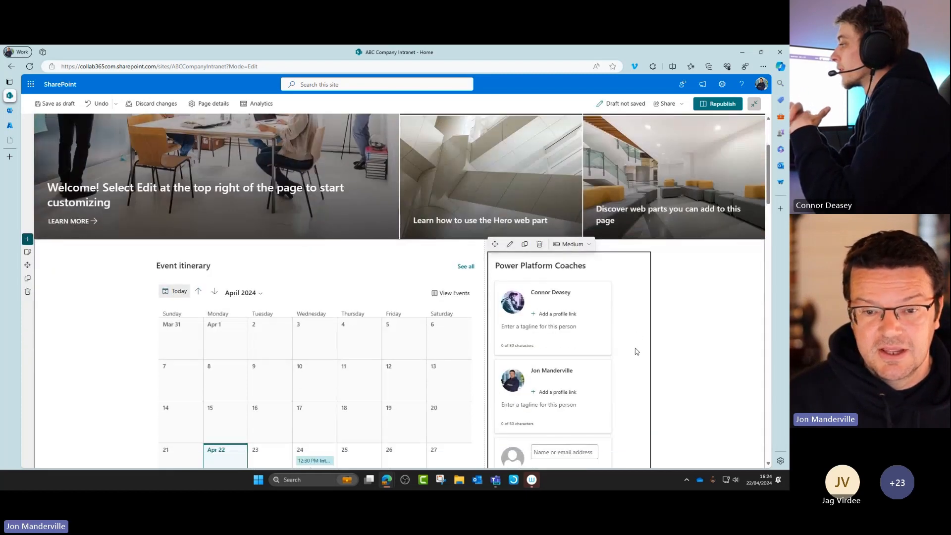
Step: Enter the tagline "Power Apps" for the first coach and "Power Automate" for the second coach
click(549, 328)
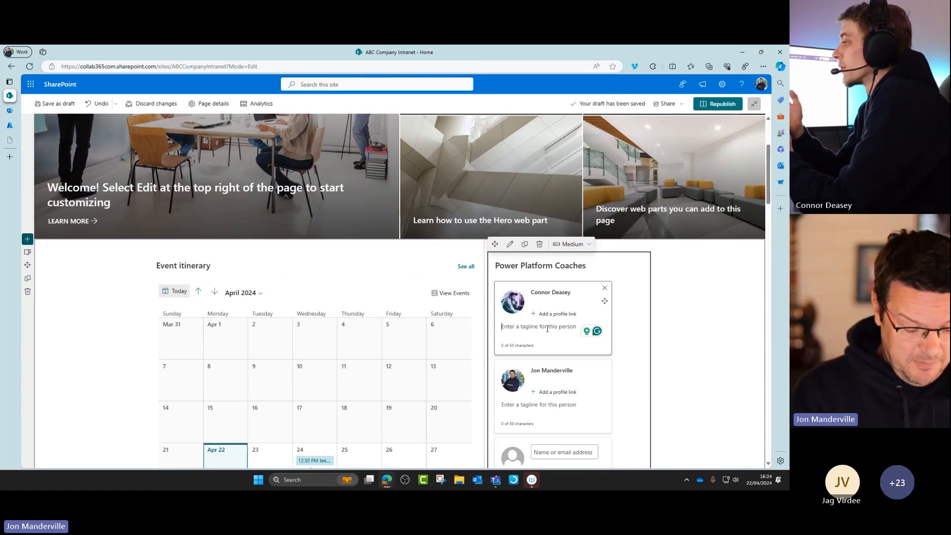
text(Power Apps)
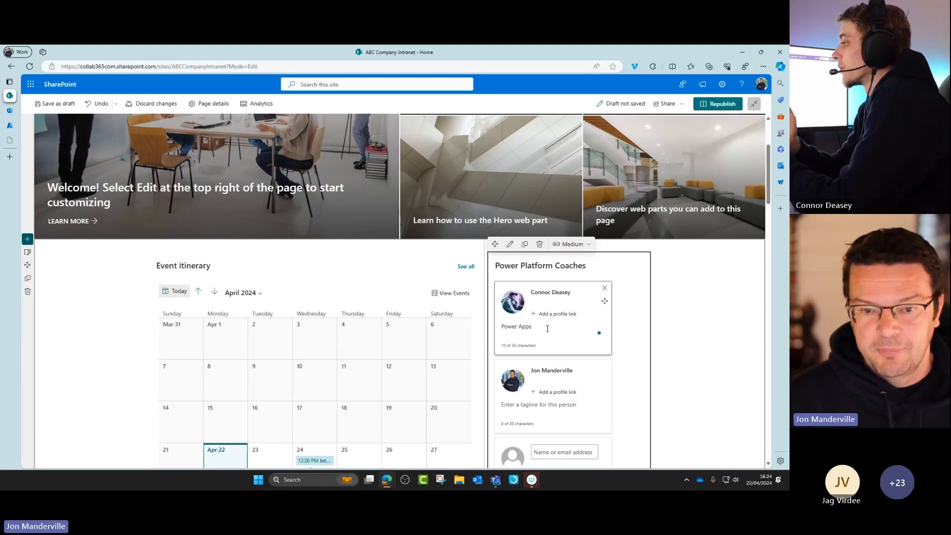
click(538, 404)
text(Po)
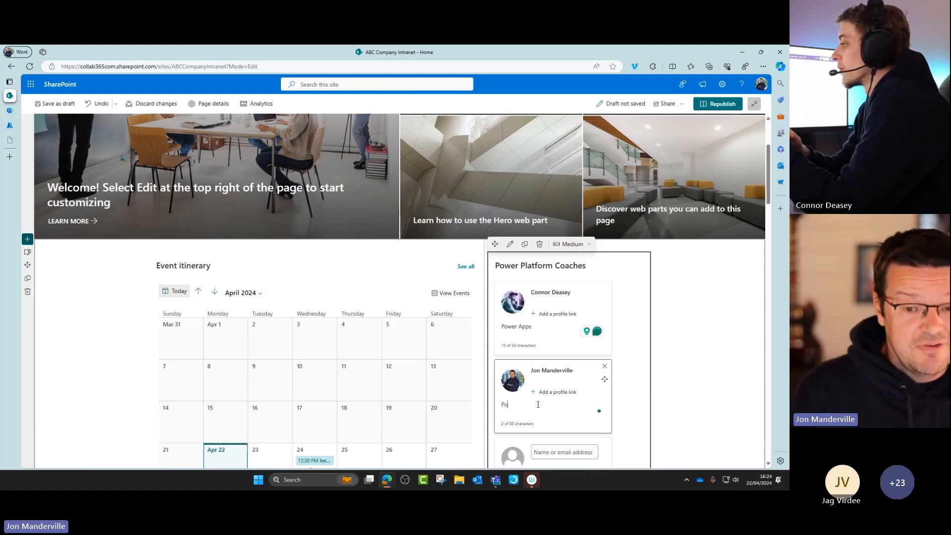
text(wer A)
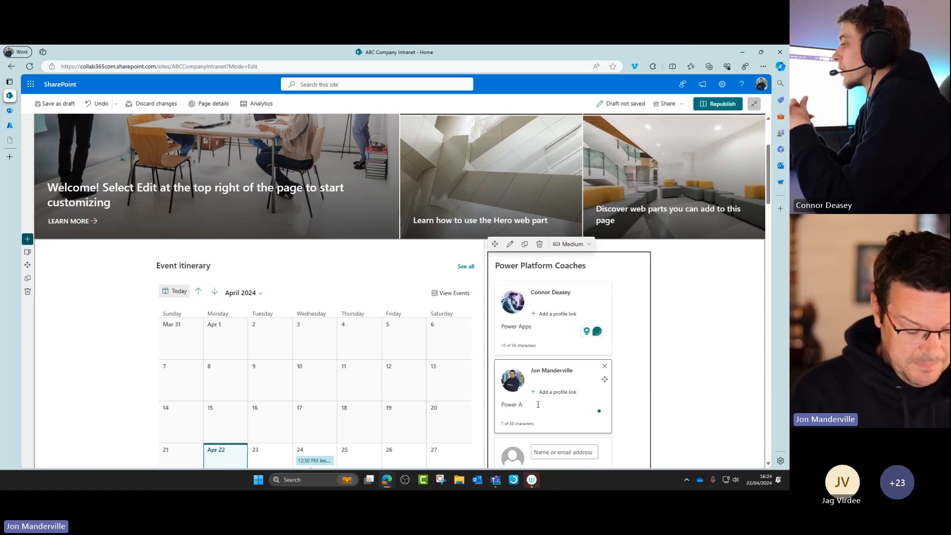
text(uo)
key(BackSpace)
text(t)
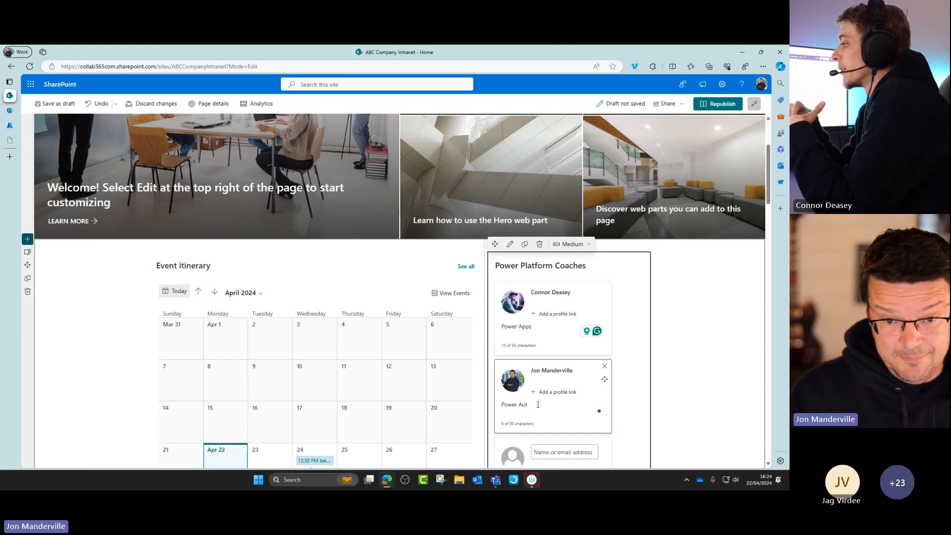
text(omate)
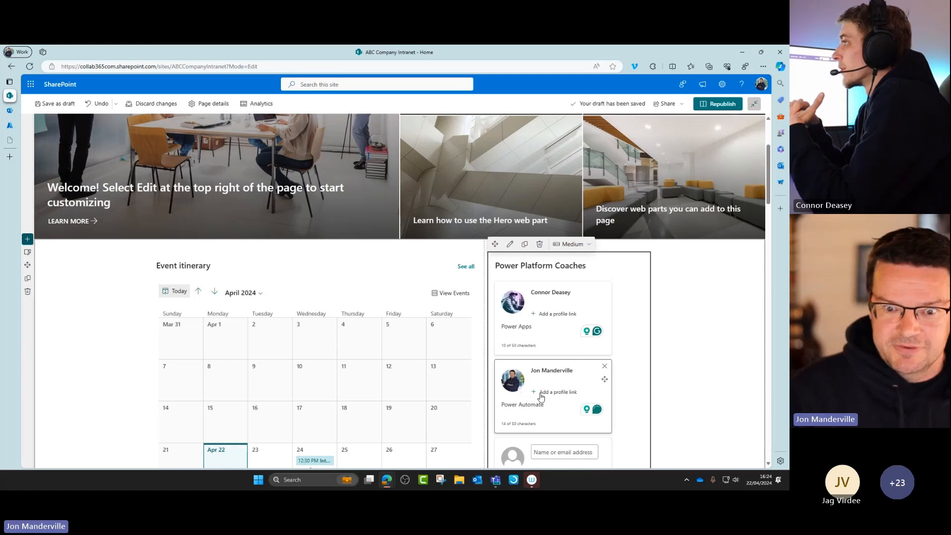
click(530, 328)
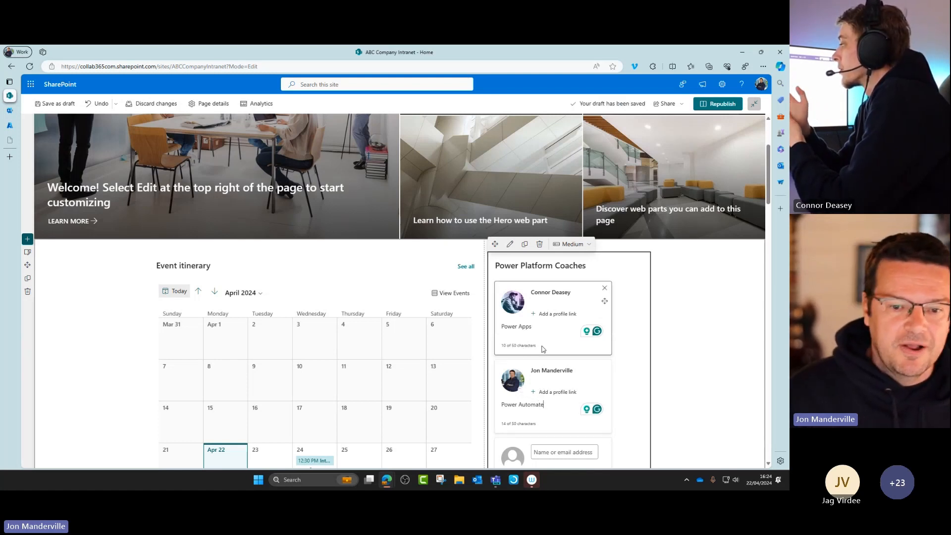
click(554, 314)
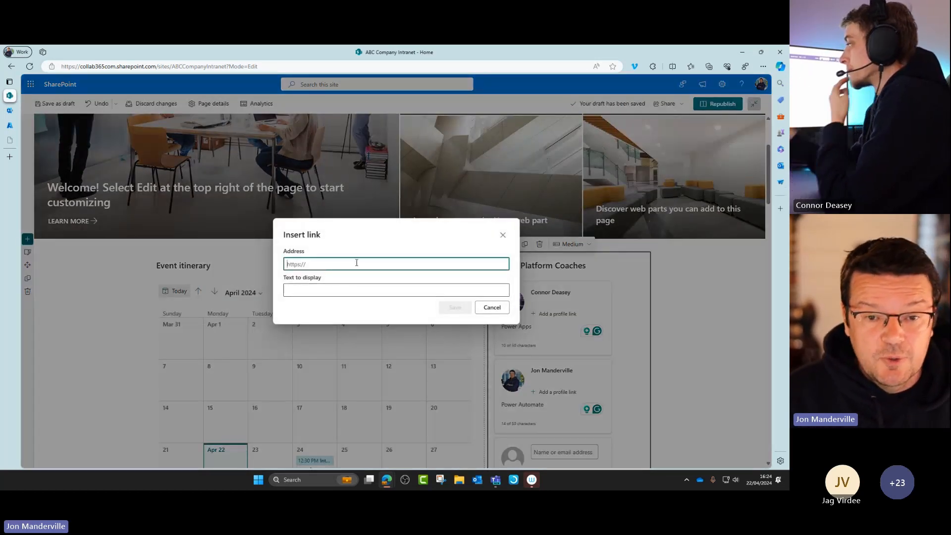
click(503, 234)
Step: Republish the home page with the coaches' taglines
scroll(636, 379, down, 1)
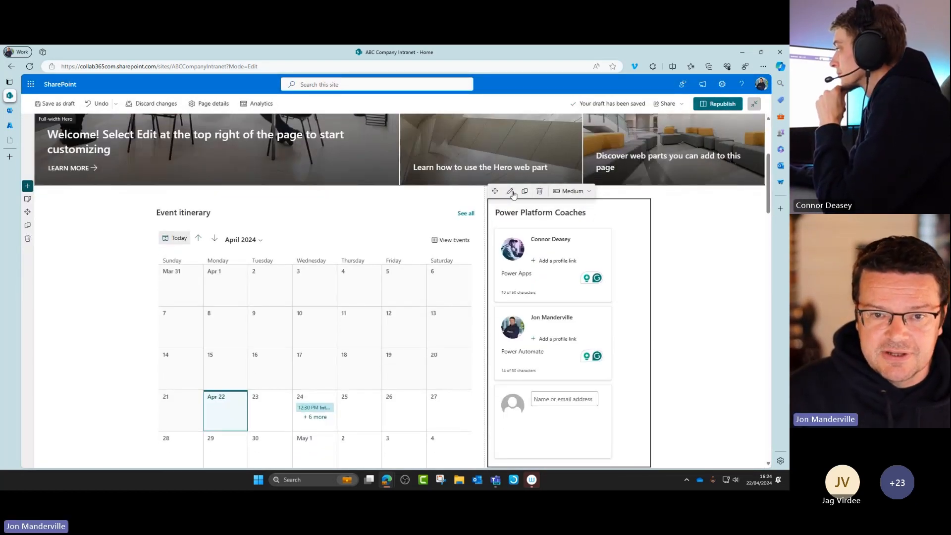
click(719, 104)
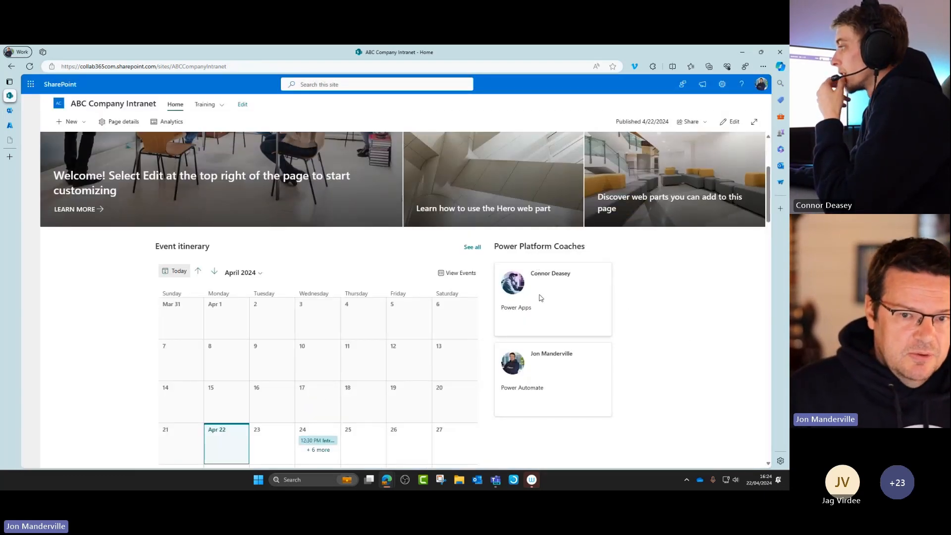
Step: View the first coach's overview and organization details in their published profile card, and close the card
click(512, 289)
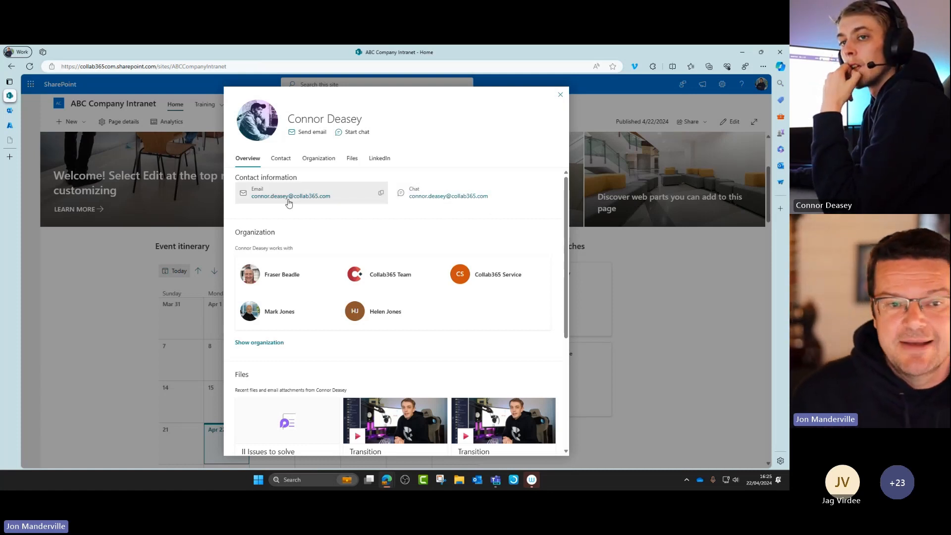
click(314, 160)
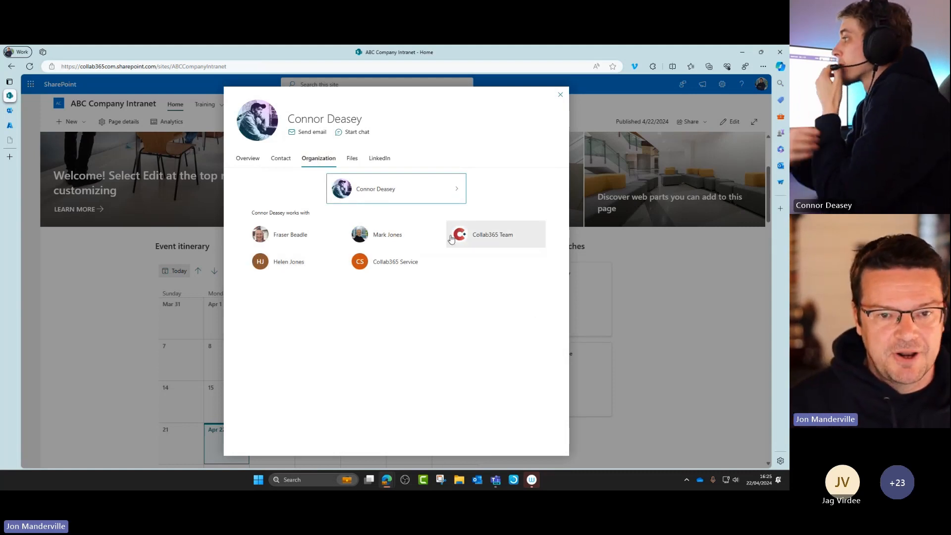
click(561, 97)
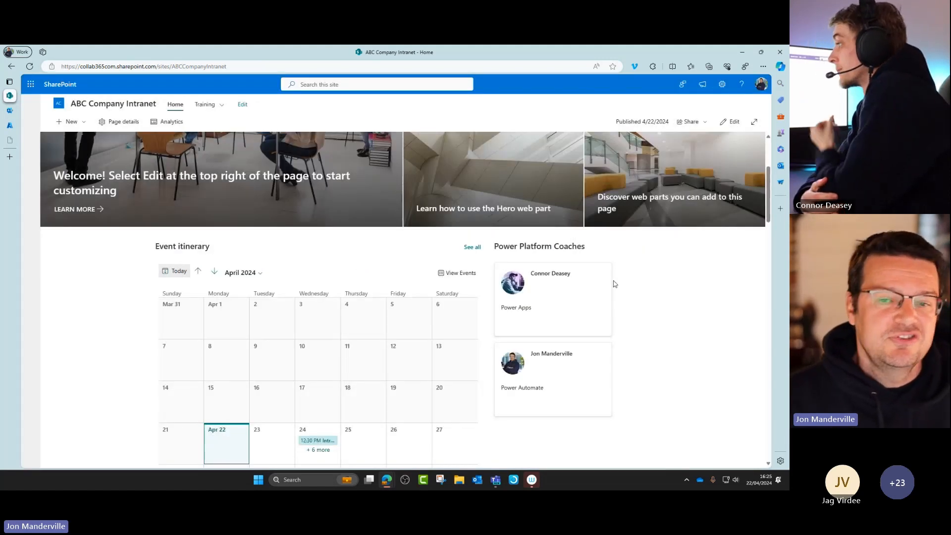
Step: Reopen the page for editing and add a People web part titled "Sales Team" below the Power Platform Coaches
click(731, 124)
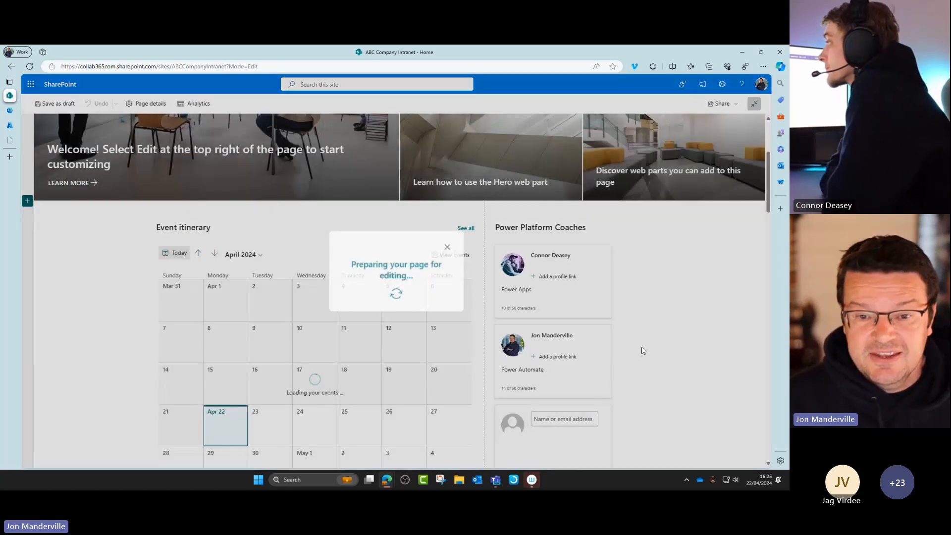
scroll(586, 389, down, 3)
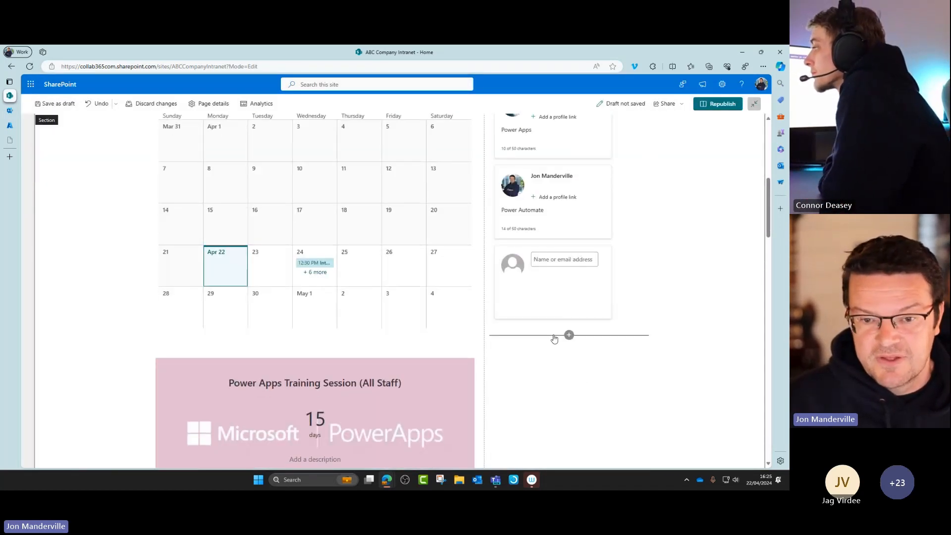
click(568, 335)
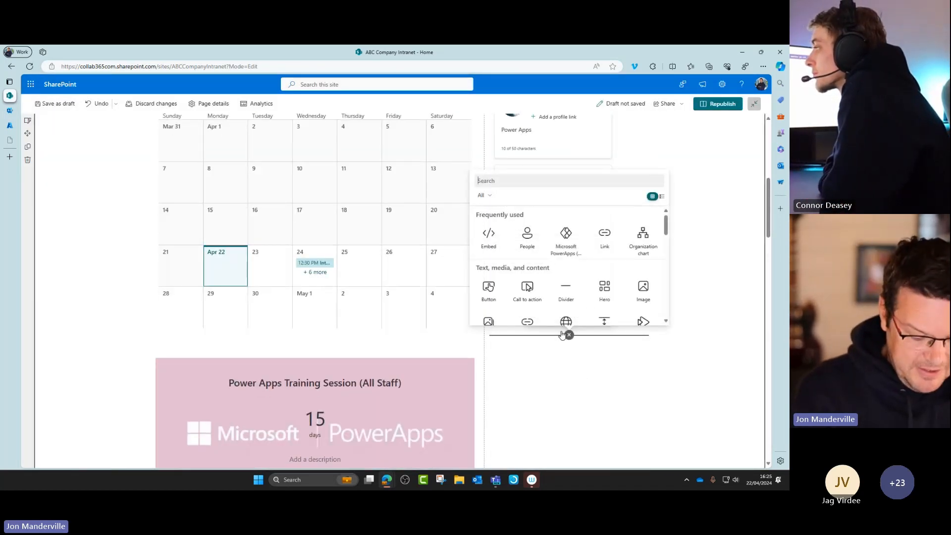
text(People)
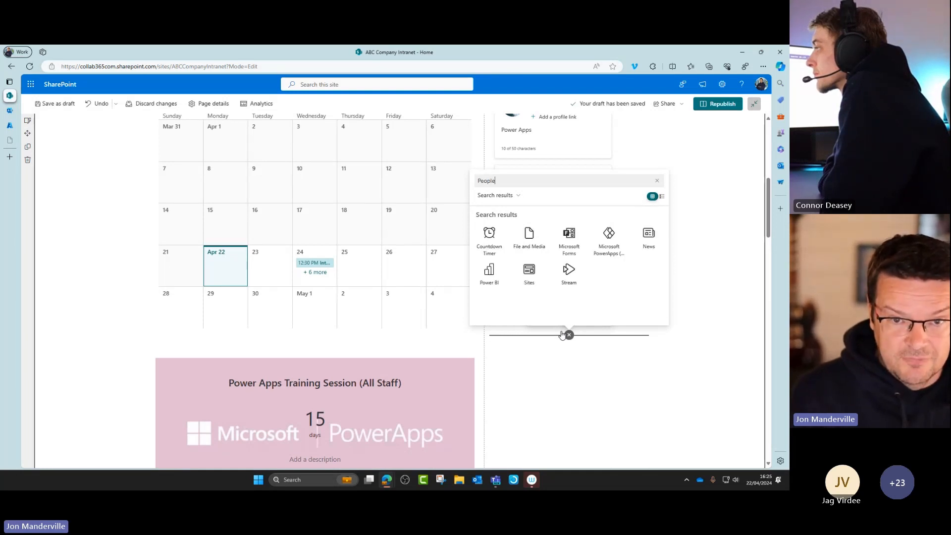
click(489, 240)
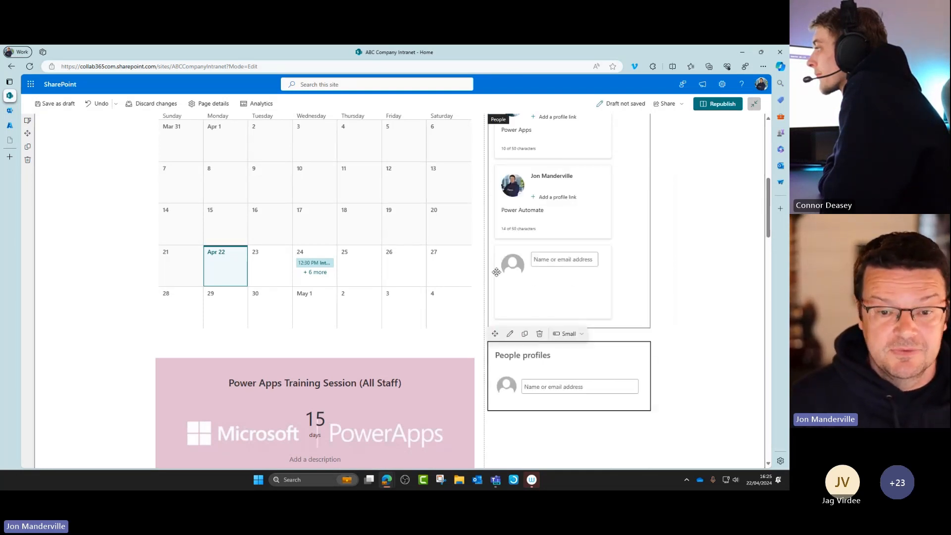
text(Sales Team)
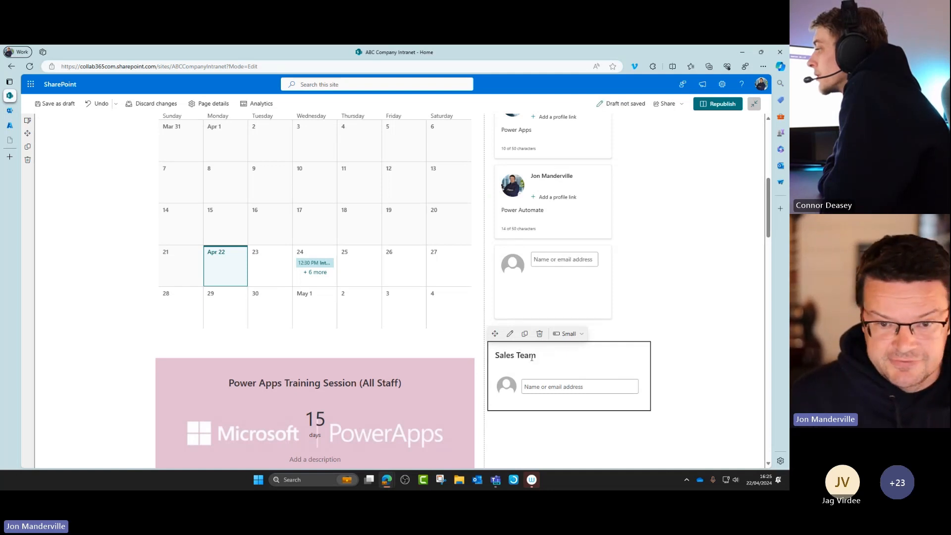
Step: Add a colleague's profile to the Sales Team web part and republish the page
click(543, 386)
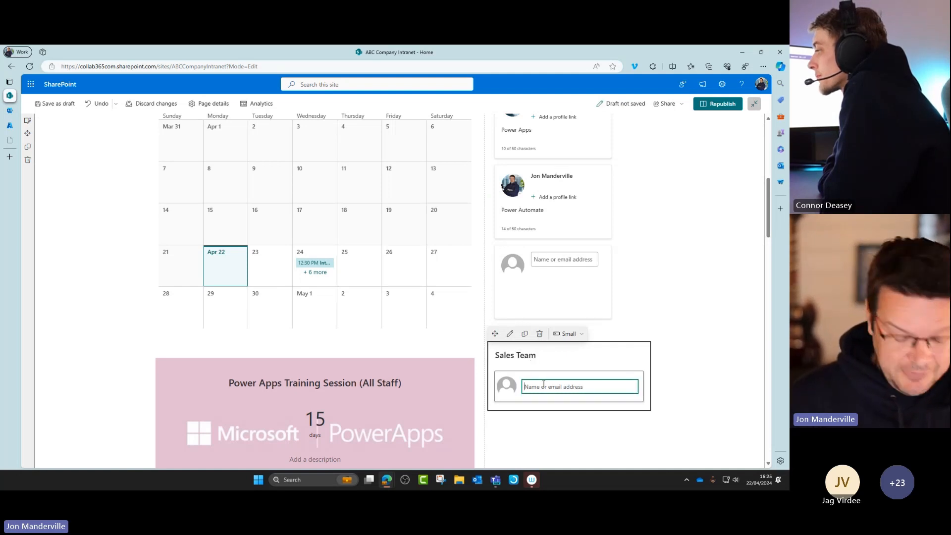
text(Ma)
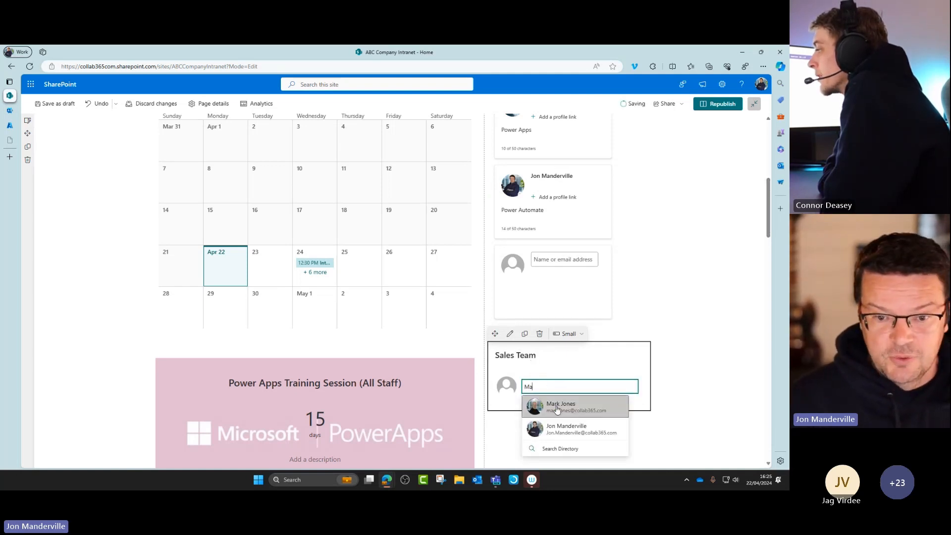
click(550, 406)
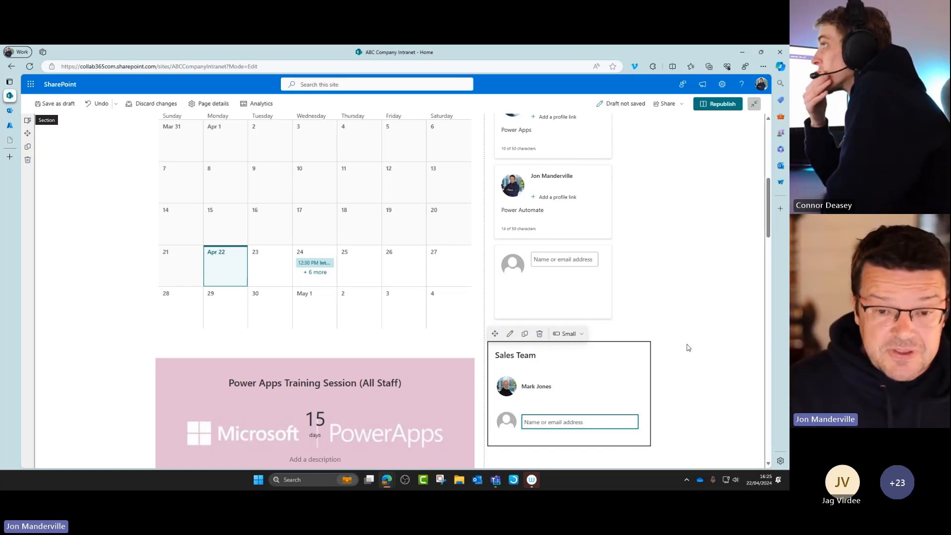
click(689, 349)
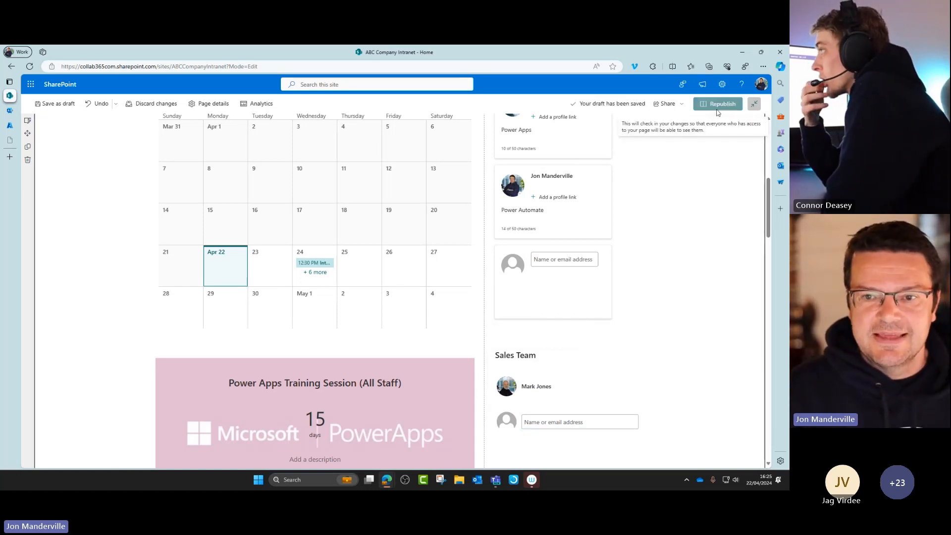
click(717, 104)
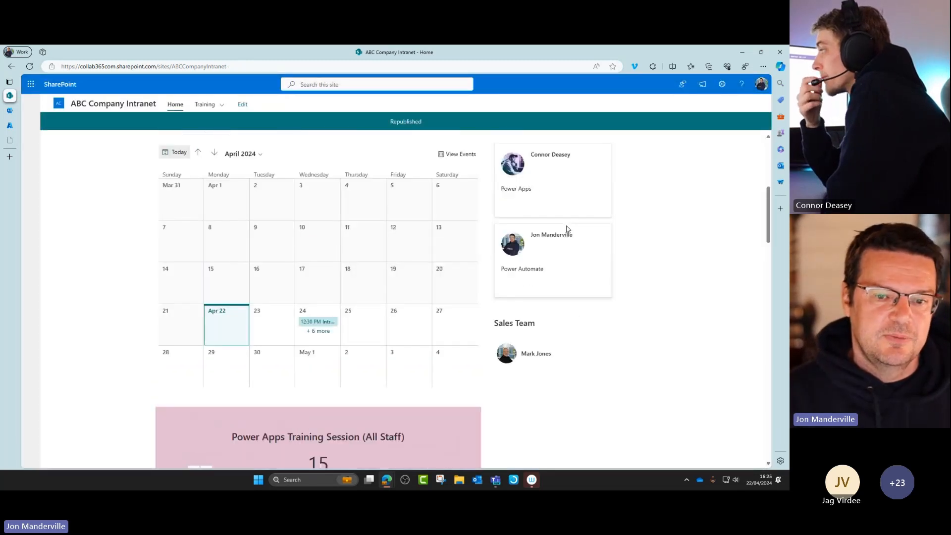
scroll(558, 306, down, 2)
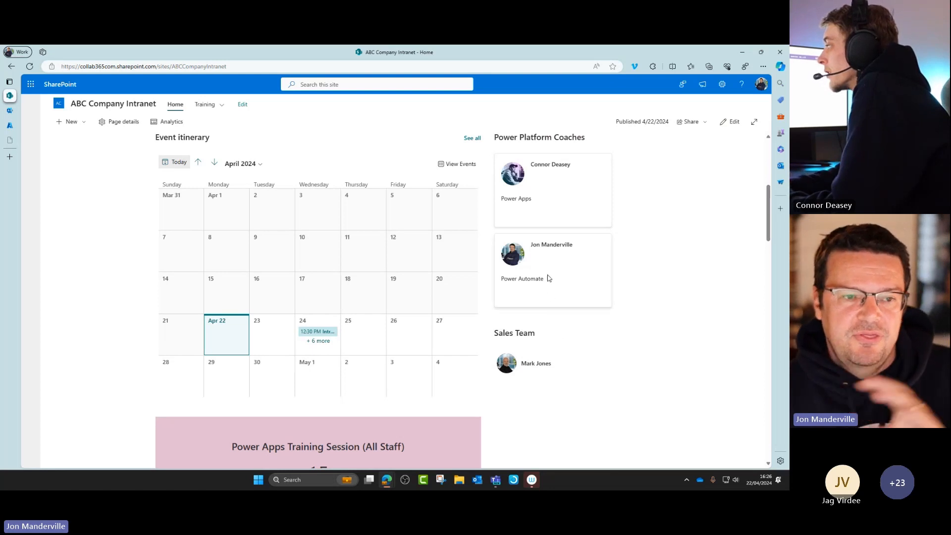
Step: Reopen the page for editing and insert a People web part between the Event itinerary calendar and the training countdown
click(729, 122)
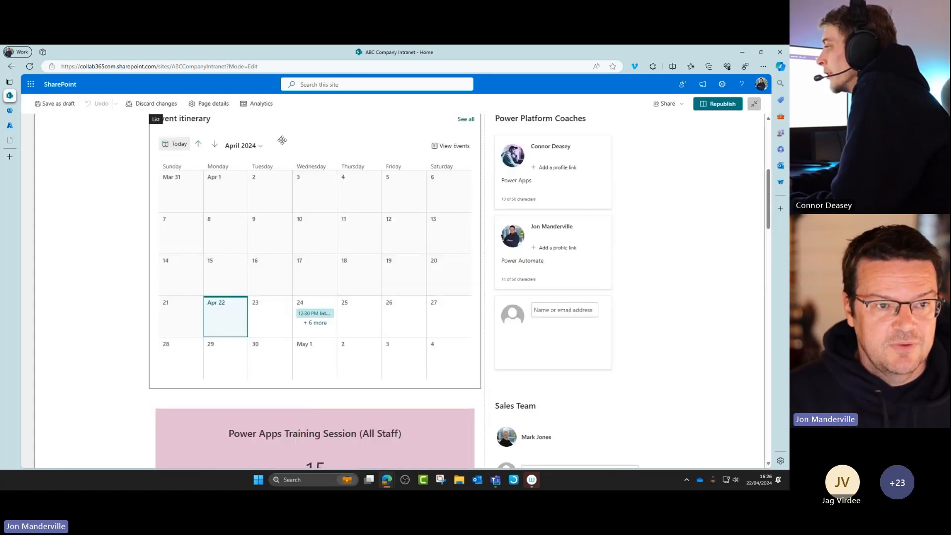
scroll(277, 234, up, 1)
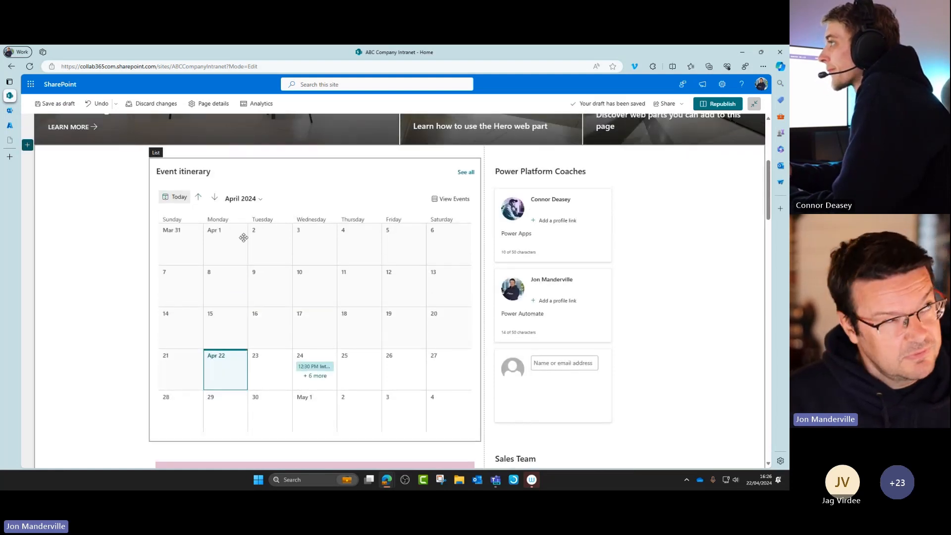
scroll(264, 248, down, 1)
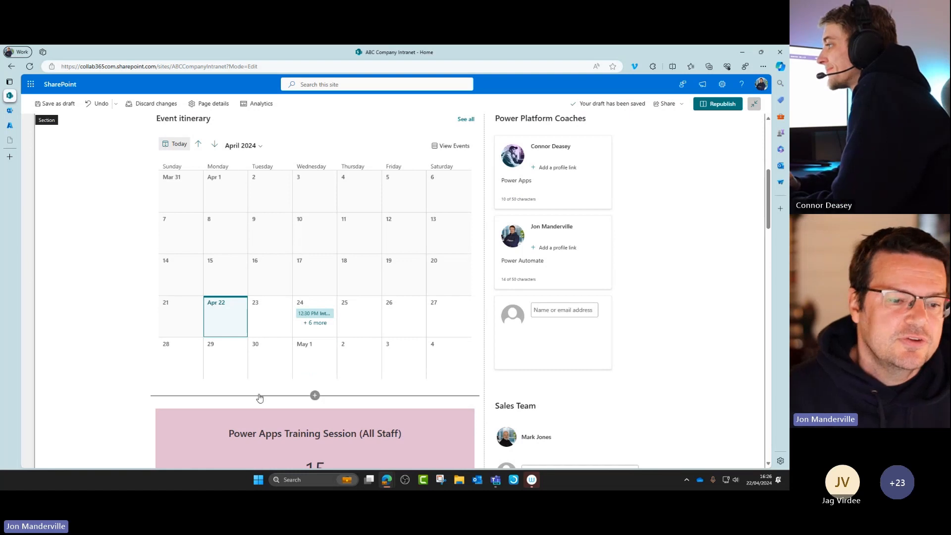
click(315, 396)
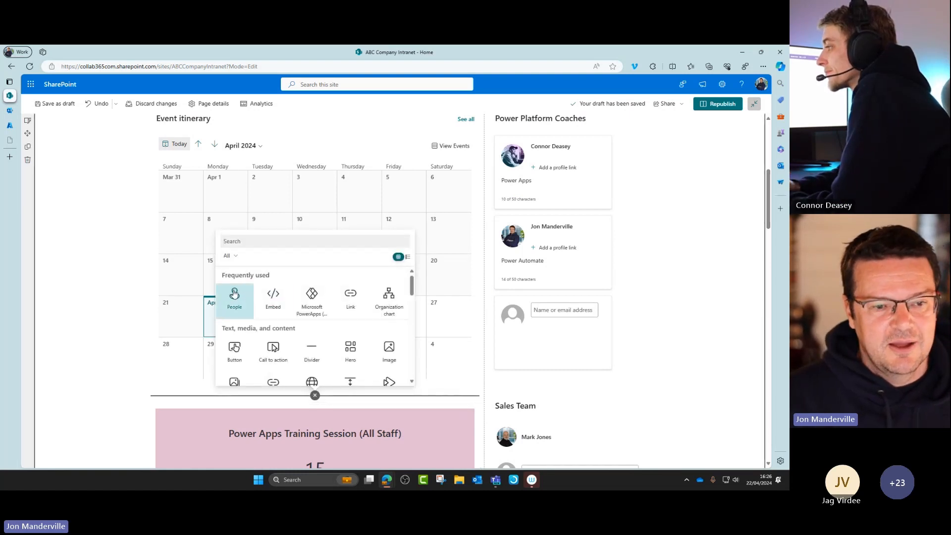
click(235, 295)
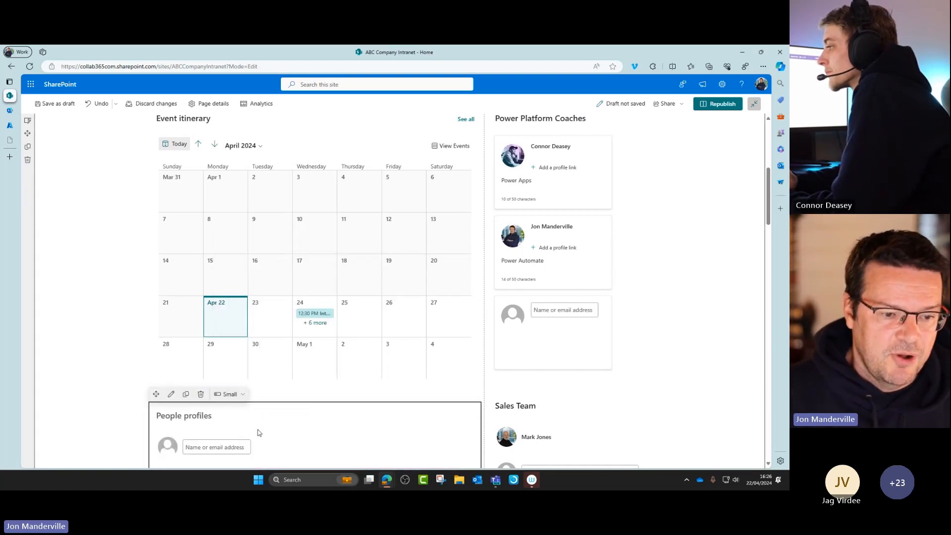
Step: Title the People web part below the calendar "Events Manager"
scroll(257, 433, down, 1)
click(197, 364)
text(E)
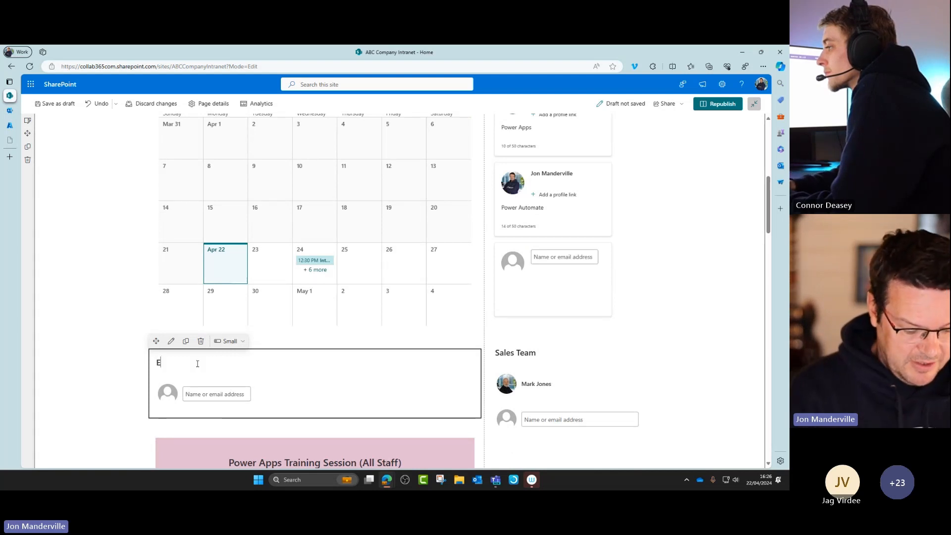
text(vensts )
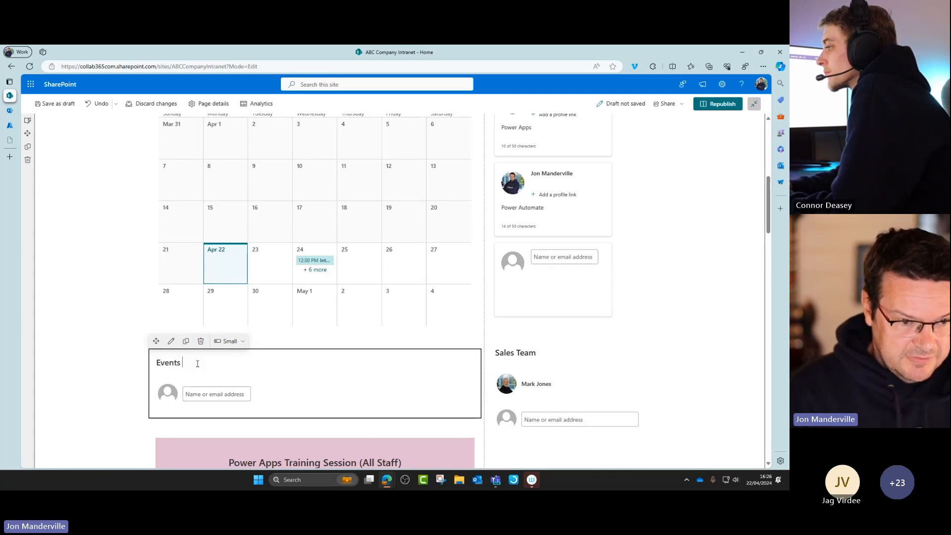
text(Manager)
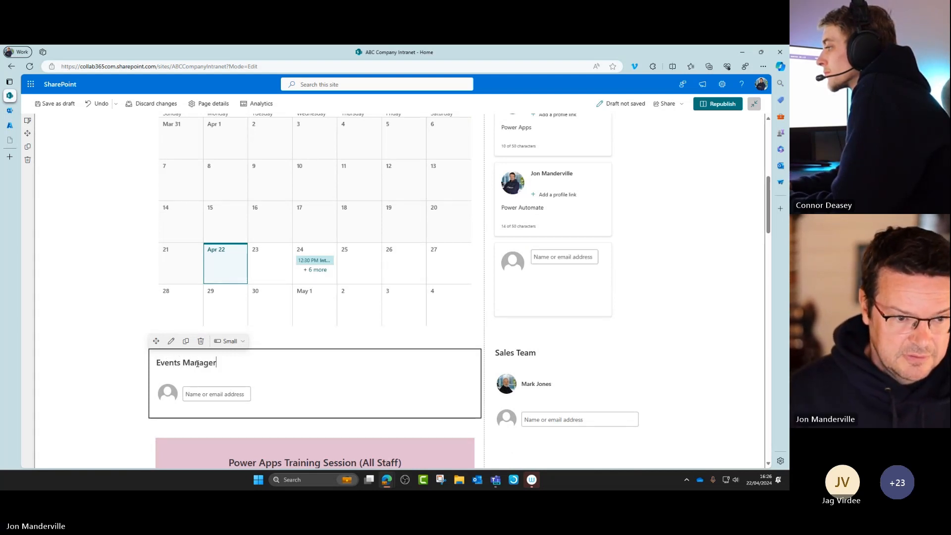
Step: Add the Power Apps coach's profile to the Events Manager web part and republish the page
click(200, 392)
text(con)
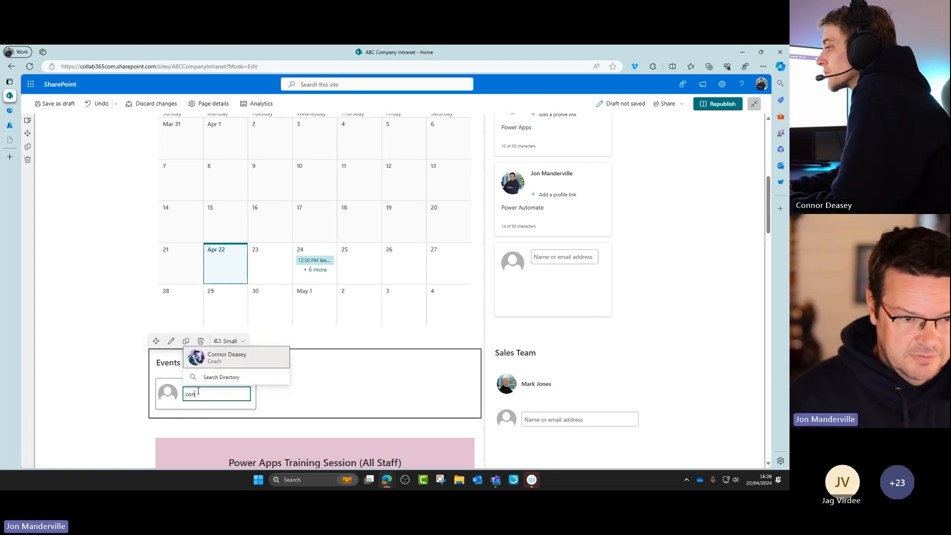
click(221, 358)
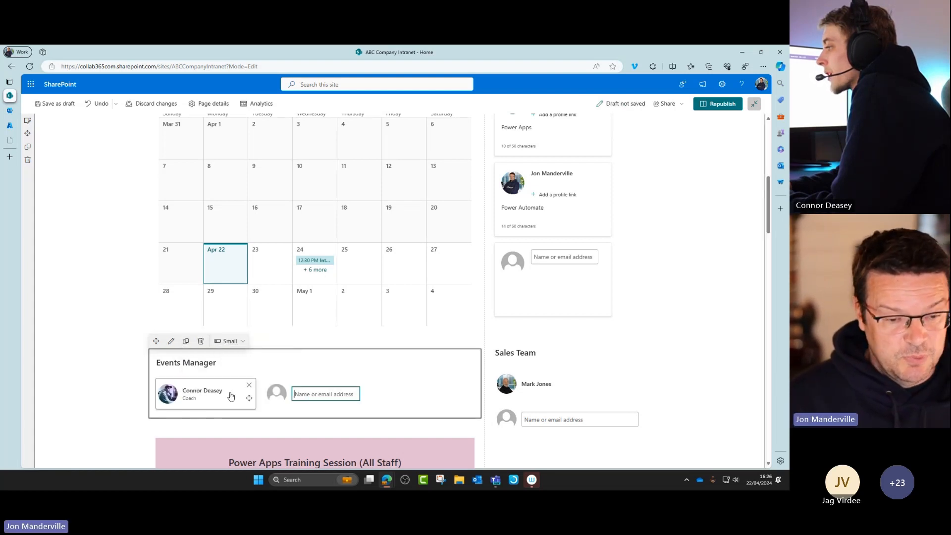
click(718, 104)
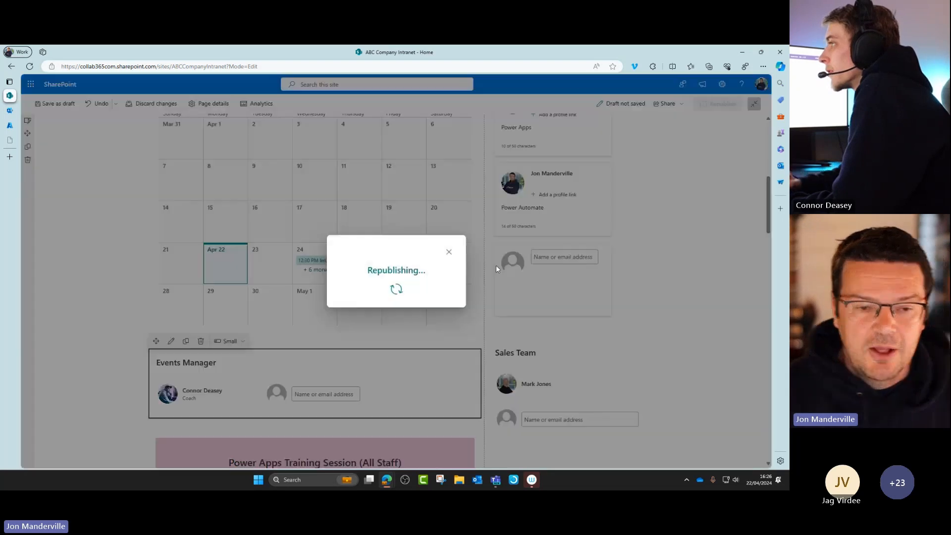
Step: View the events manager's contact information from their profile card on the published page, and close the card
scroll(416, 357, up, 1)
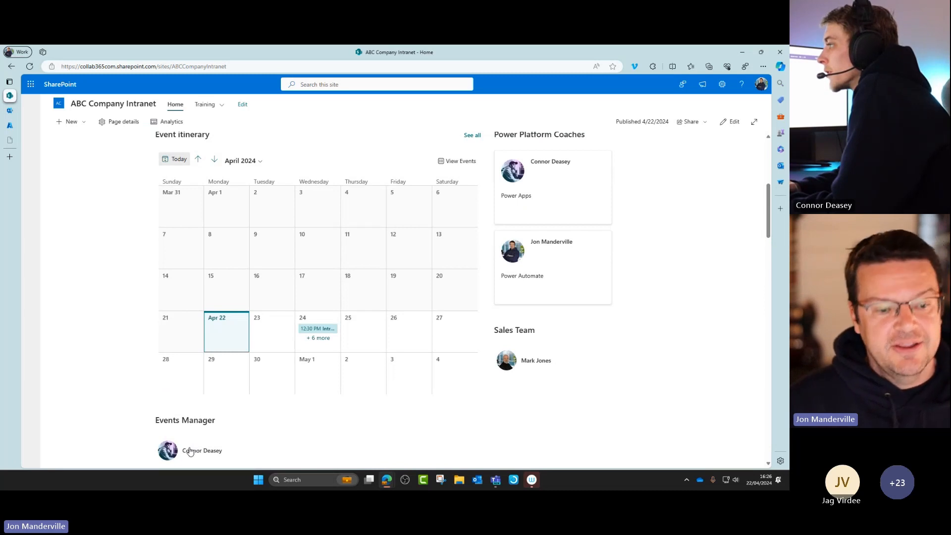
mouse_move(182, 451)
mouse_move(177, 427)
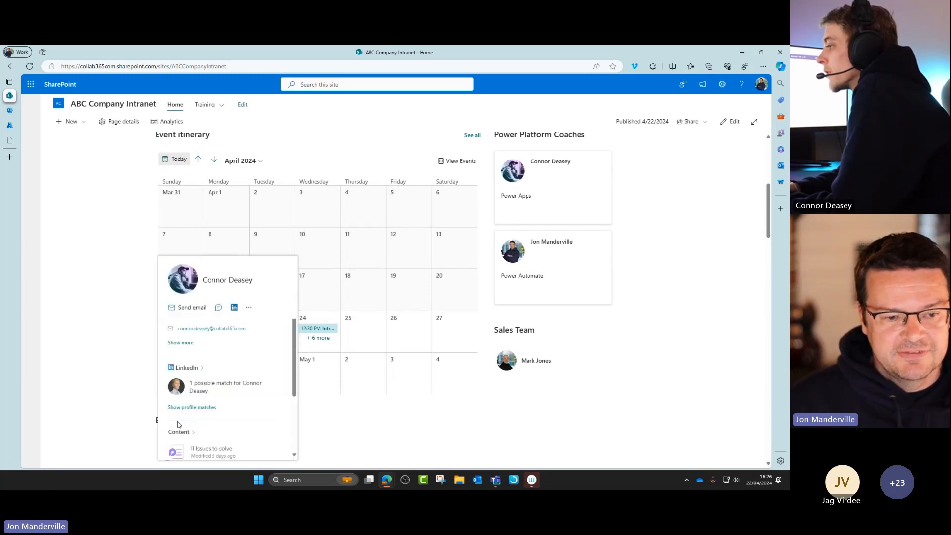
click(181, 343)
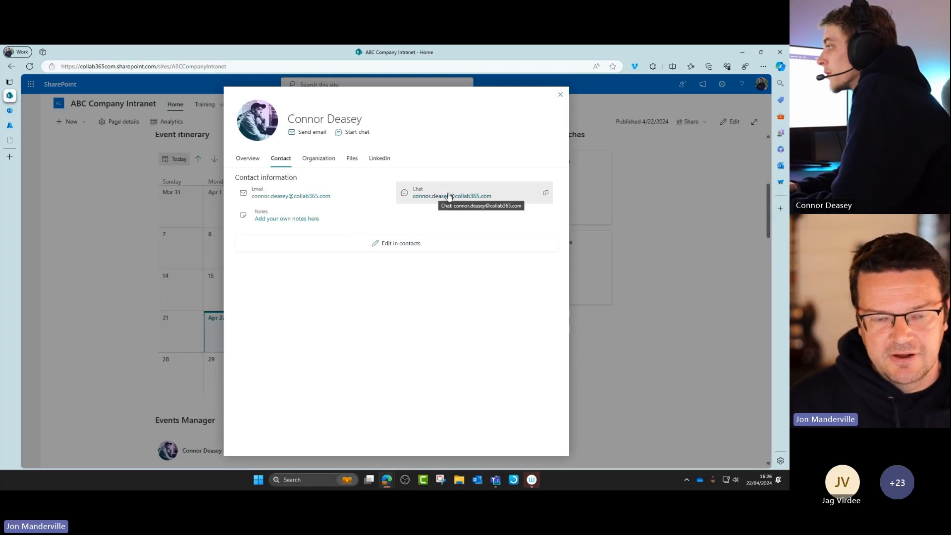
click(673, 225)
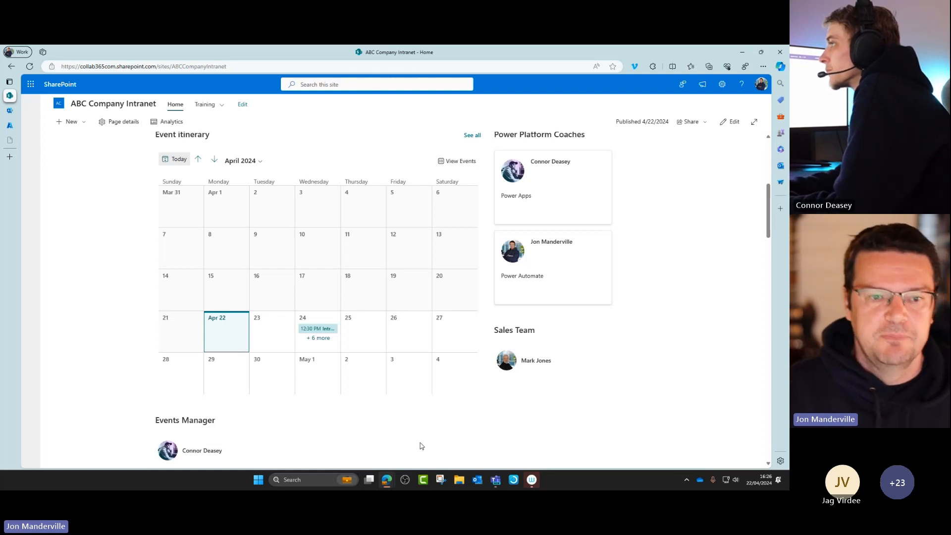
scroll(374, 212, up, 1)
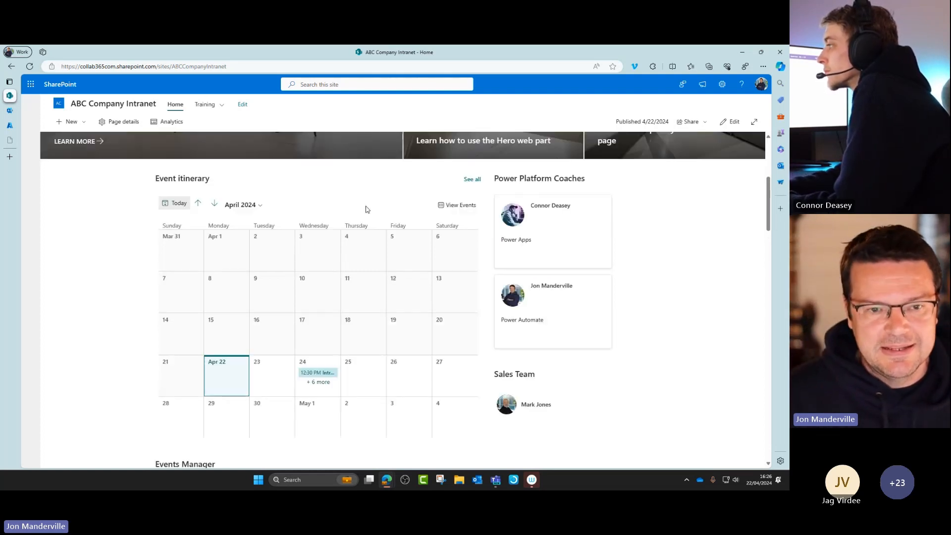
Step: Reopen the home page for editing and delete the Events Manager People web part below the calendar
scroll(365, 211, down, 1)
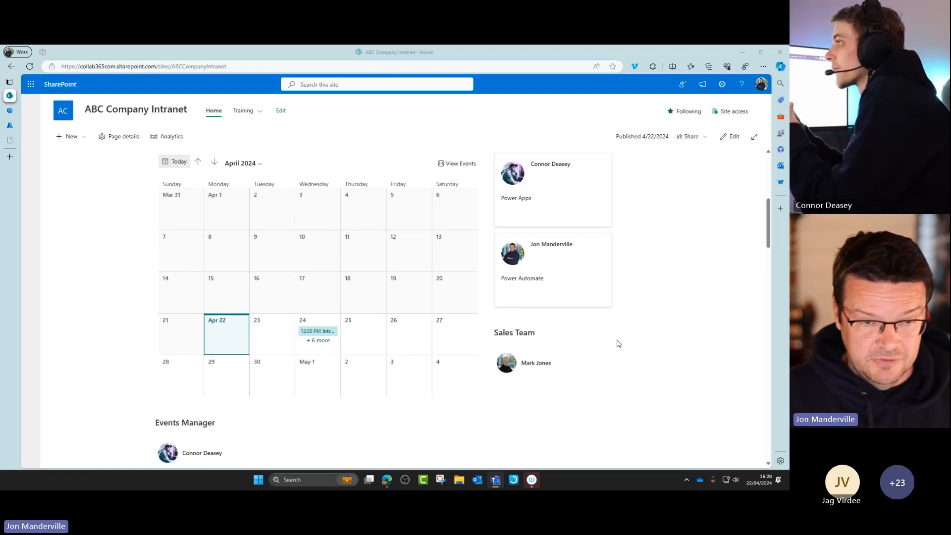
click(734, 137)
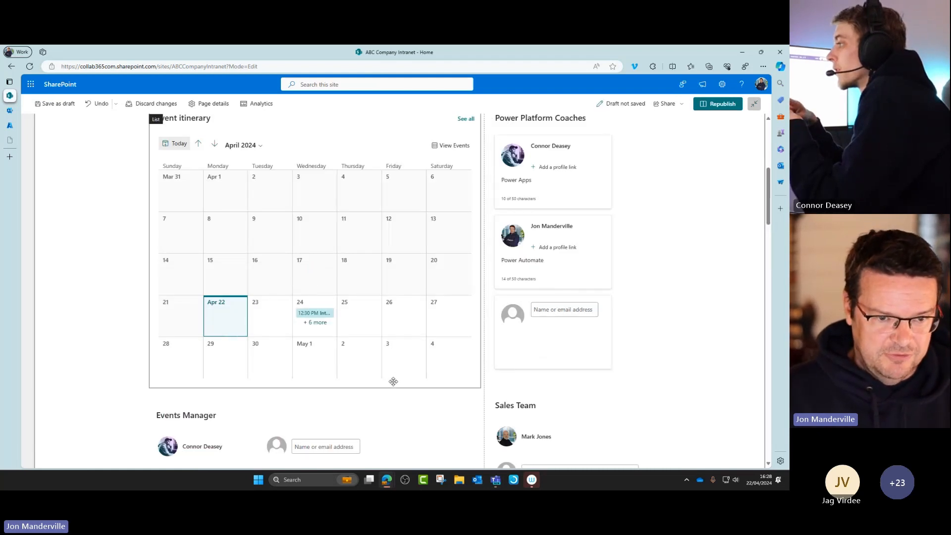
scroll(393, 382, down, 1)
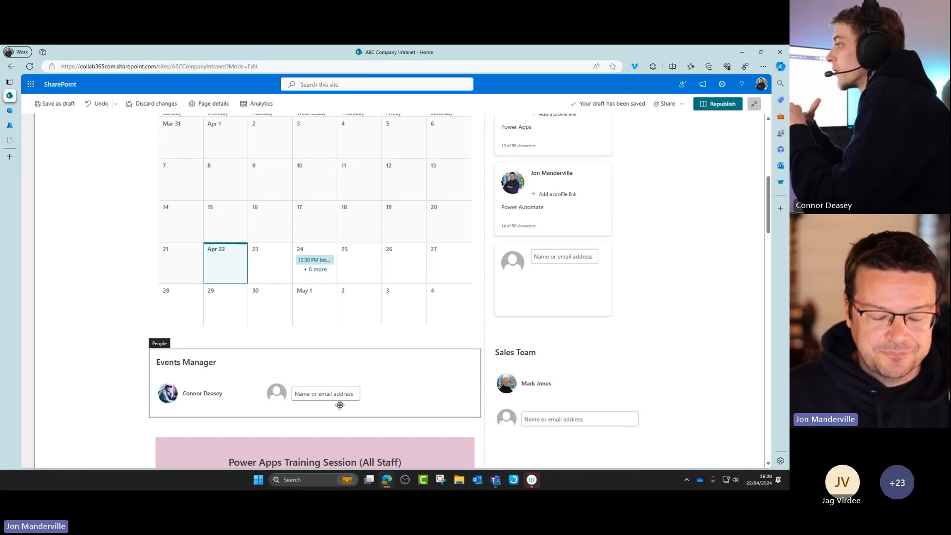
click(325, 368)
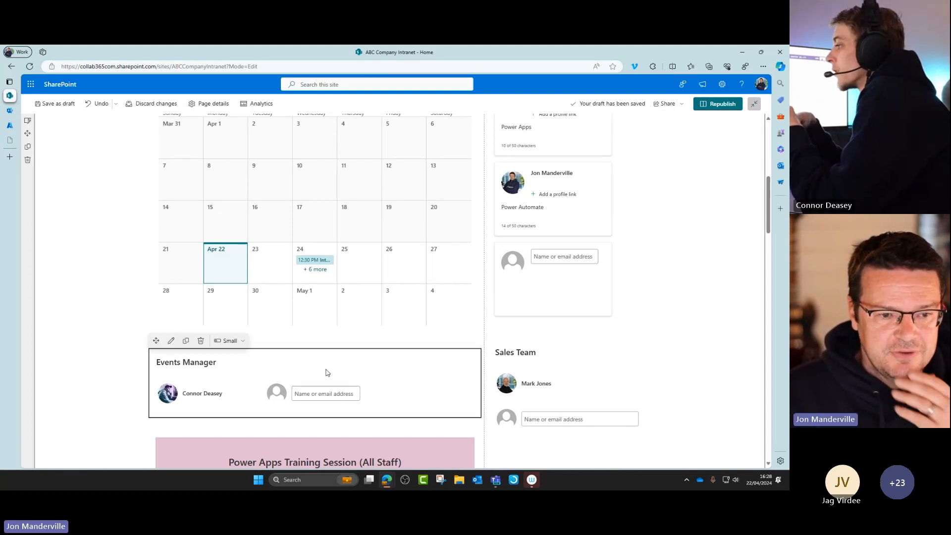
click(206, 345)
Step: Insert an Organization chart web part between the Event itinerary calendar and the training countdown
click(315, 342)
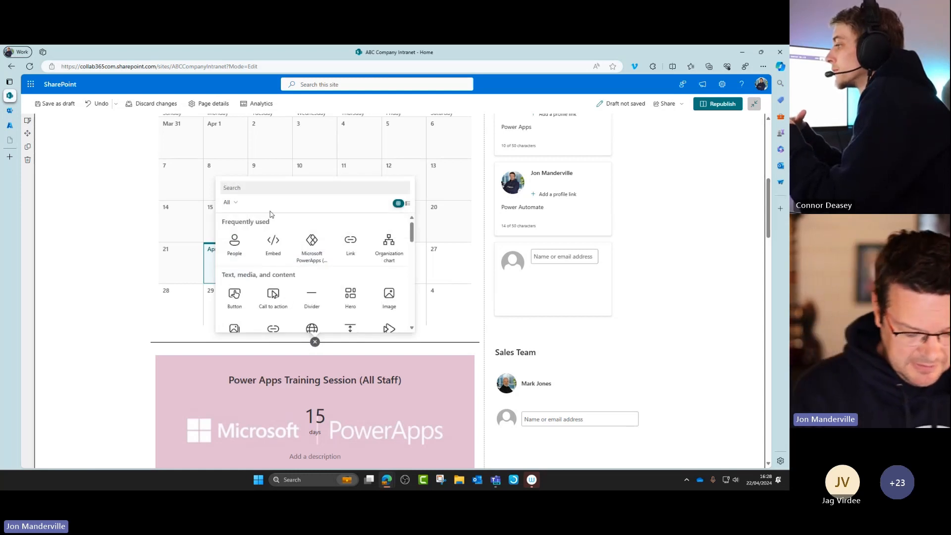
text(org)
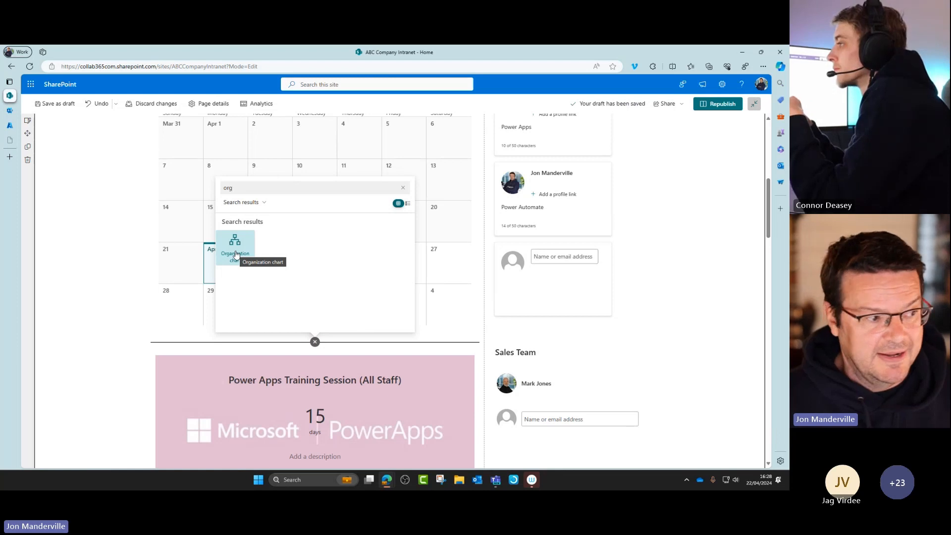
click(236, 246)
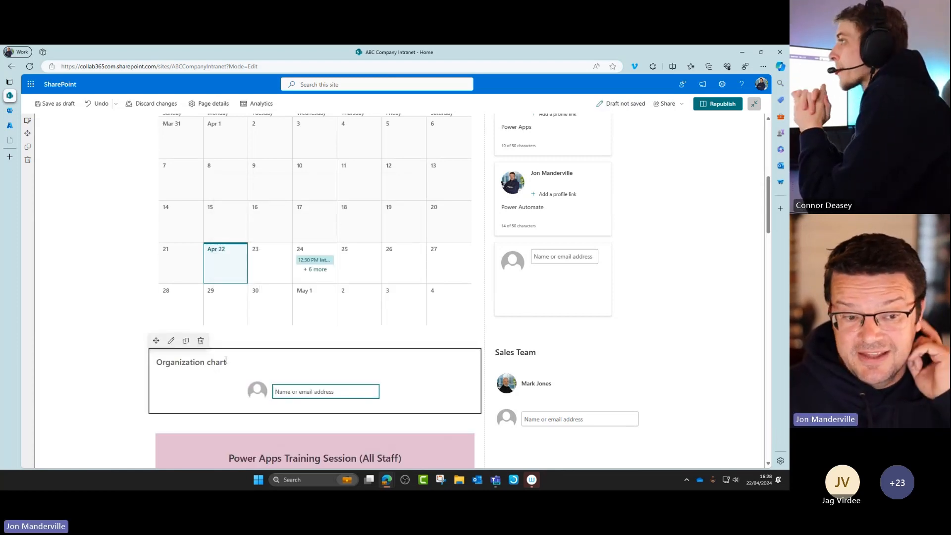
Step: Title the organization chart web part "Coaches"
click(226, 361)
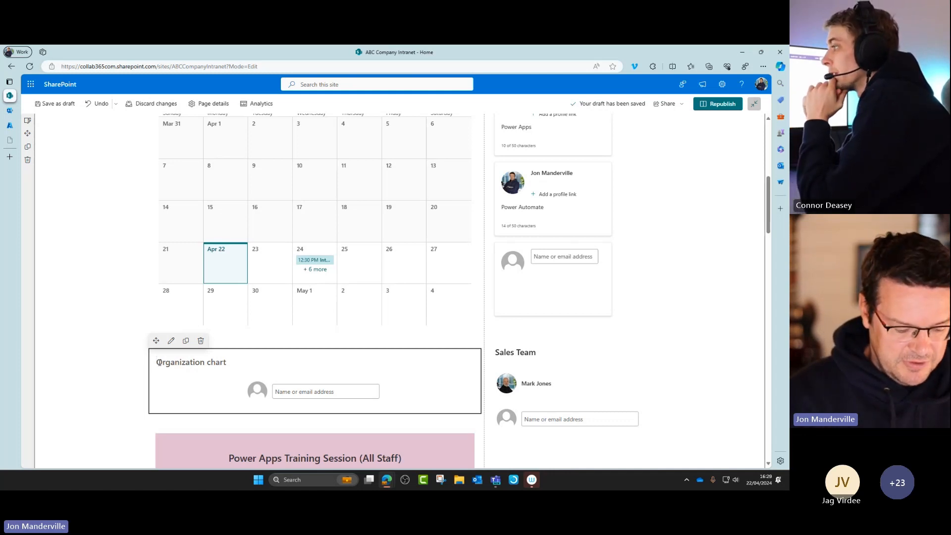
key(ctrl+a)
text(Coaches)
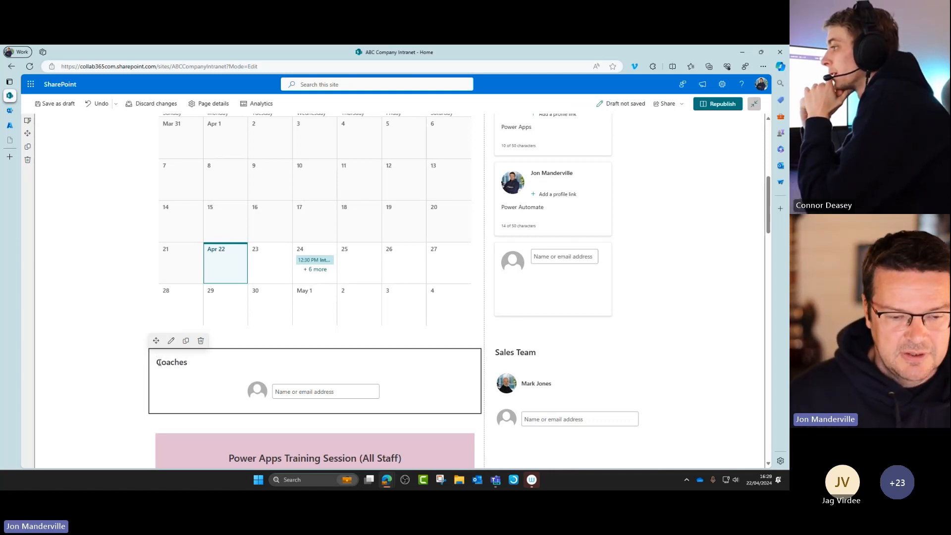
Step: Add the Power Automate coach to the Coaches chart, republish the page and check the coach's entry
click(274, 392)
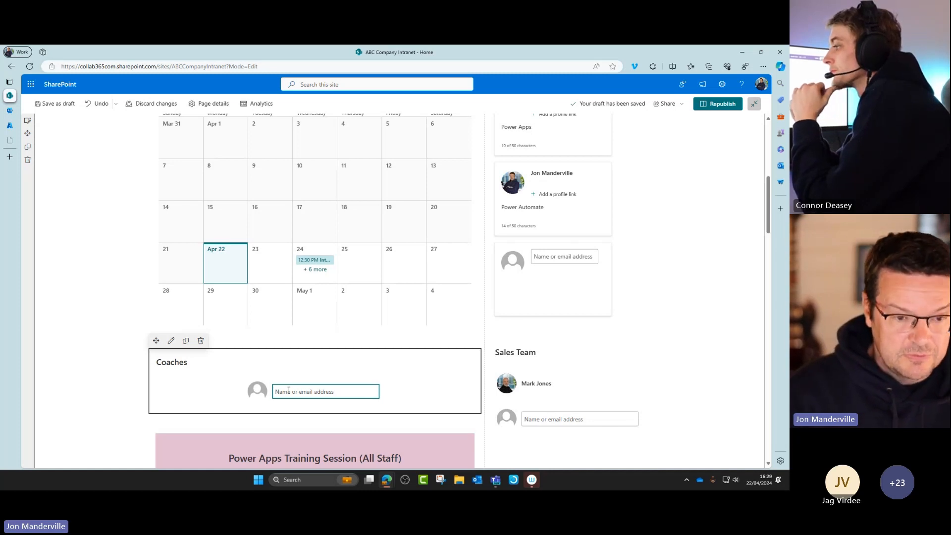
text(jon)
click(314, 357)
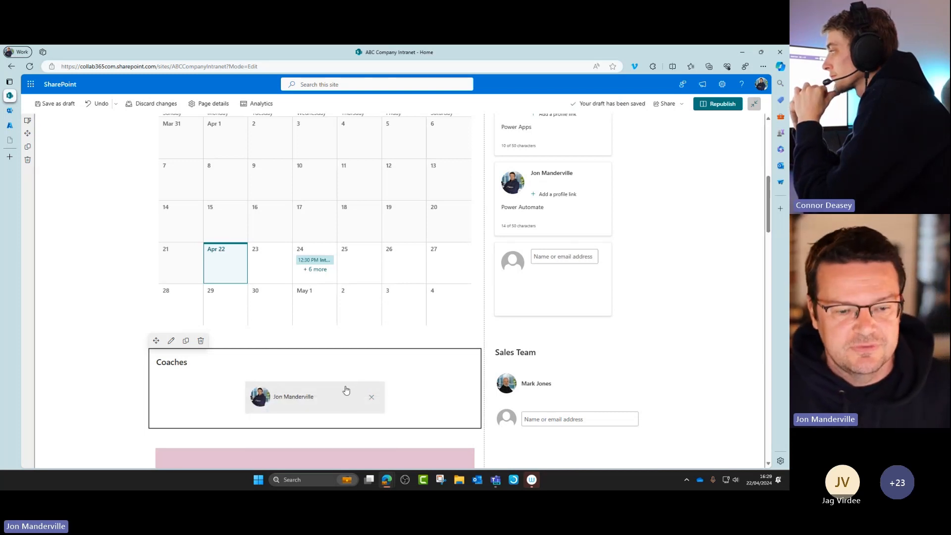
click(722, 104)
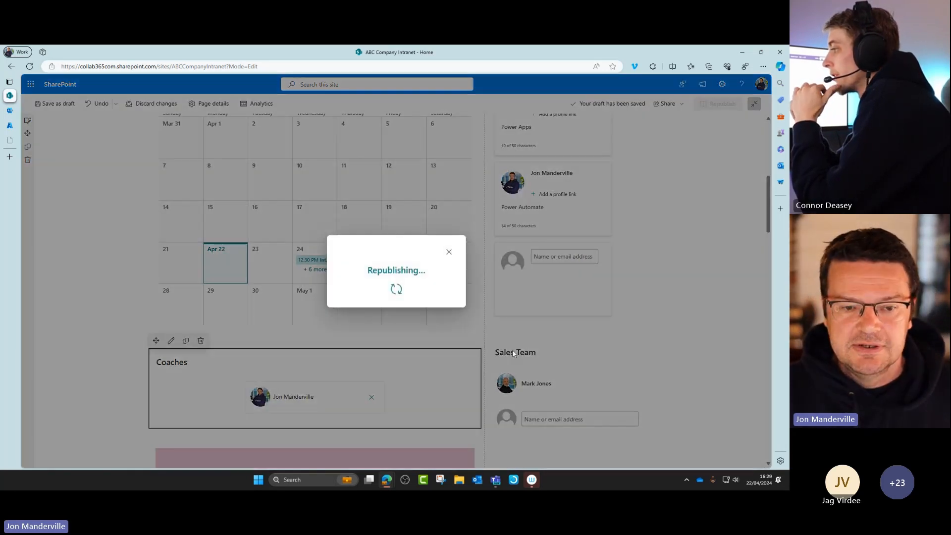
scroll(360, 388, down, 2)
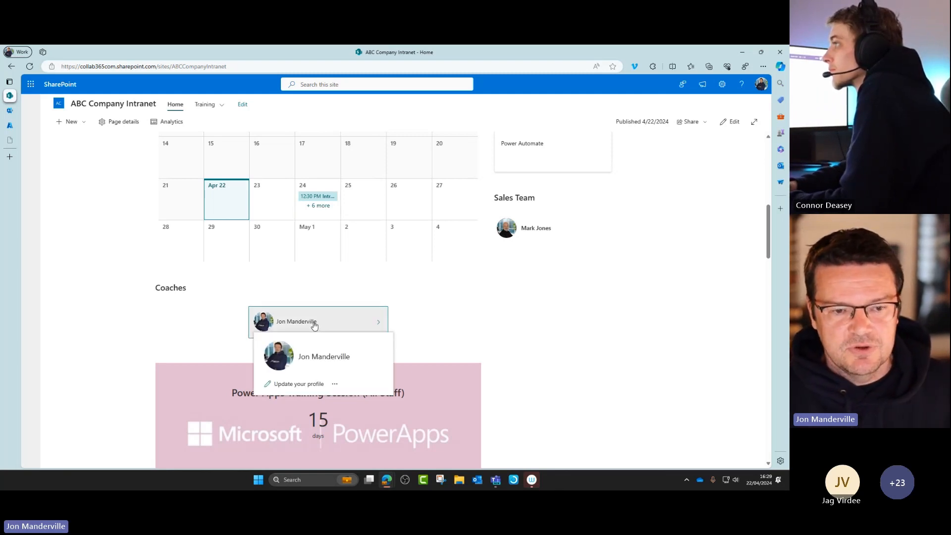
click(315, 324)
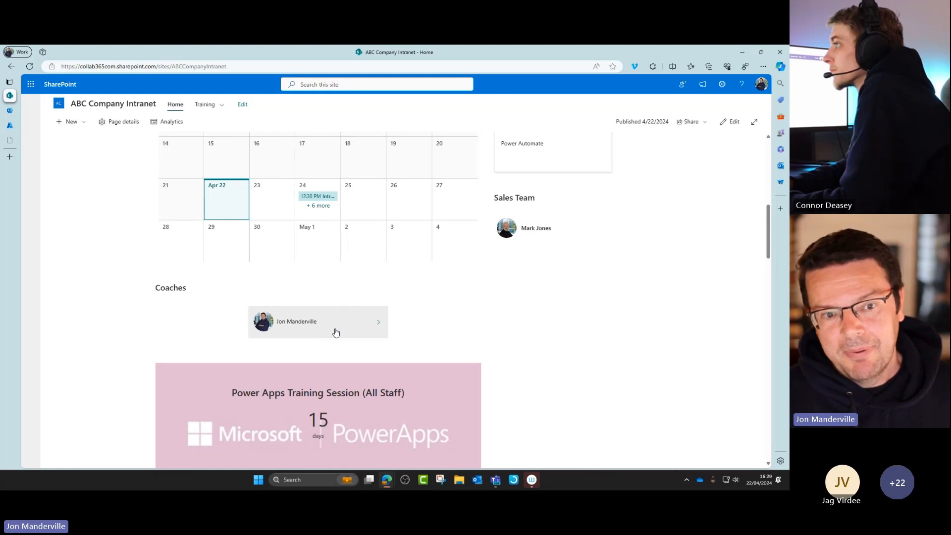
Step: Switch to the Microsoft 365 admin center and save the Power Automate coach as manager of the Power Apps coach
click(9, 112)
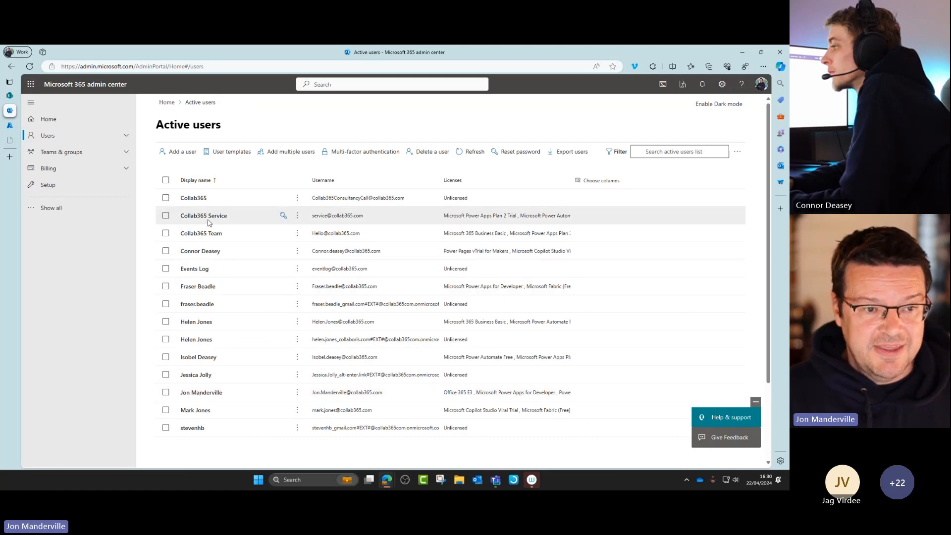
click(201, 251)
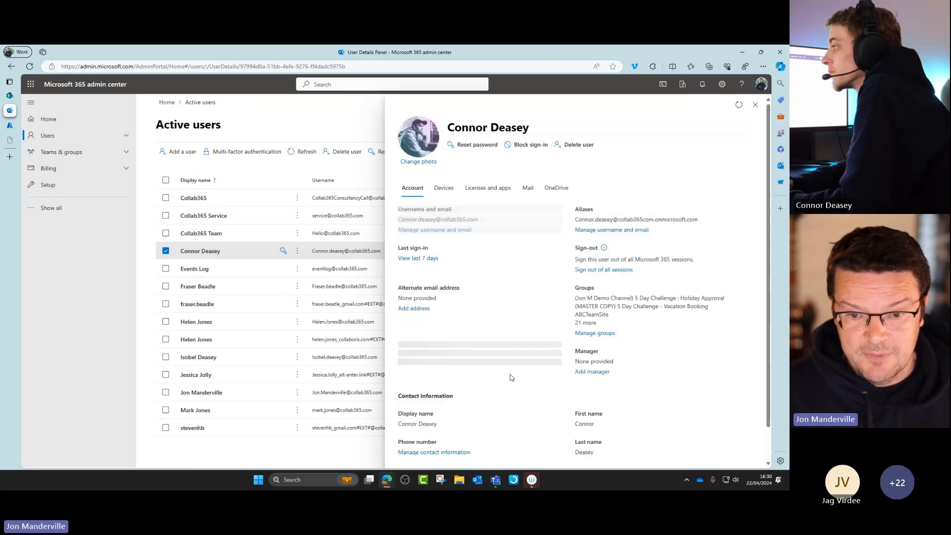
scroll(524, 357, down, 2)
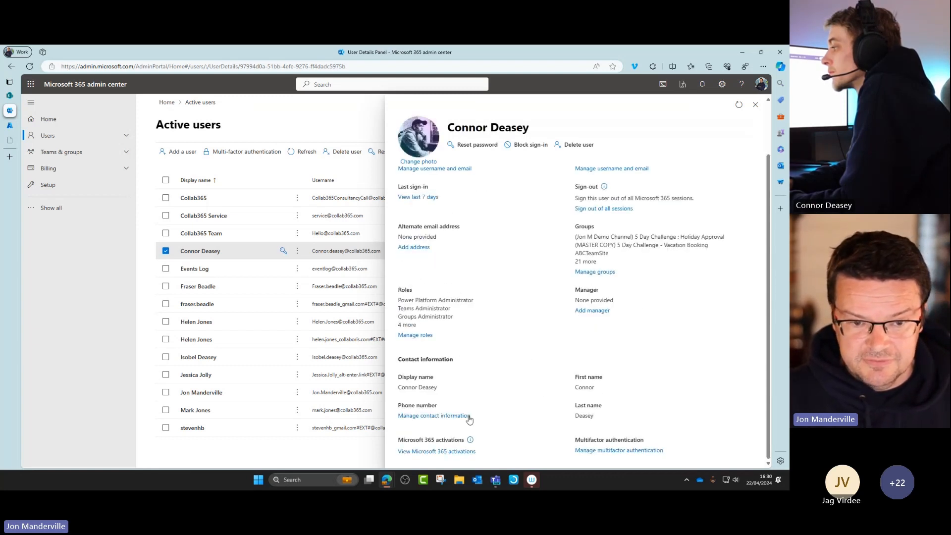
click(592, 311)
click(487, 174)
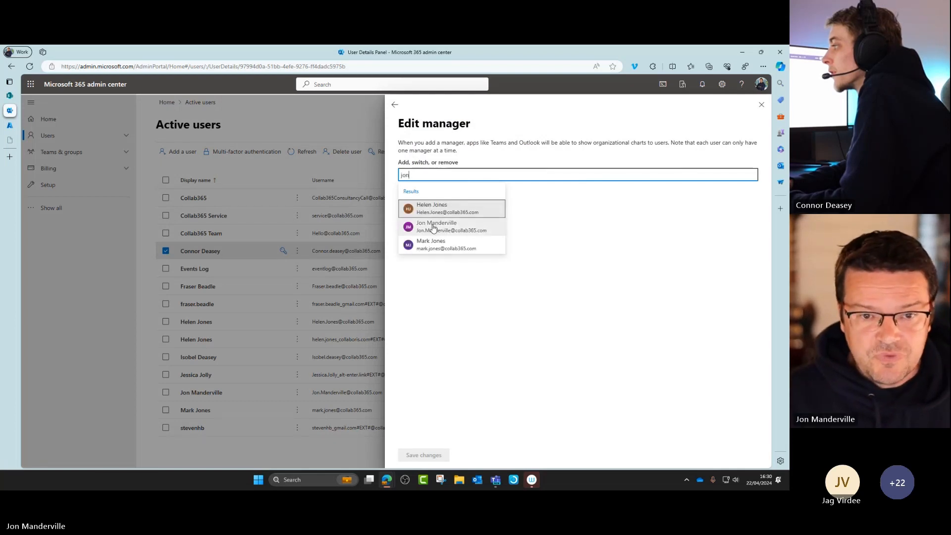
click(430, 226)
click(424, 455)
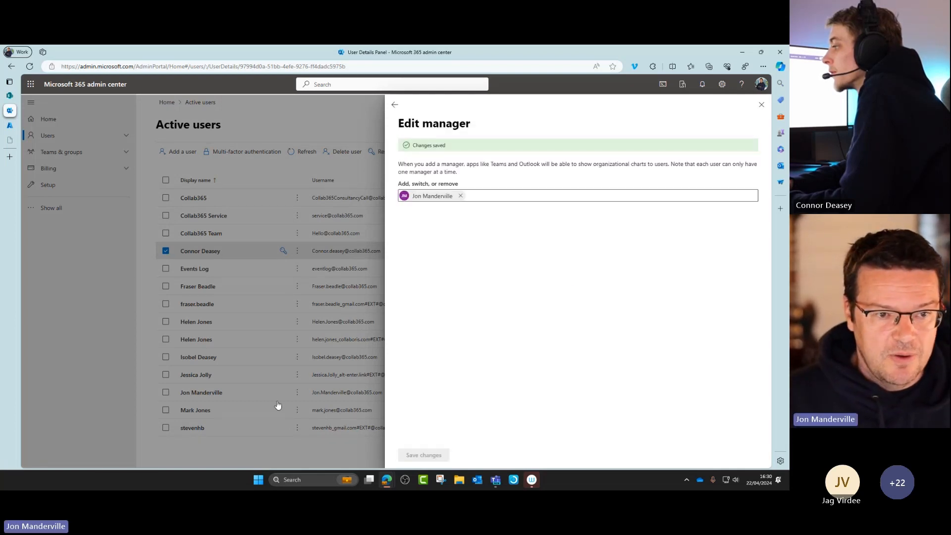
click(395, 105)
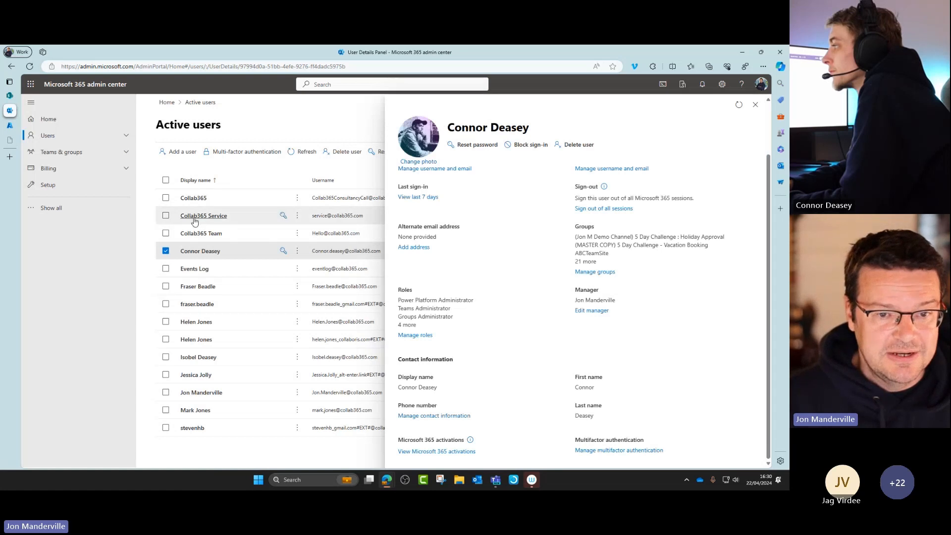
Step: Assign the Power Automate coach as manager of the first of the two active users sharing a display name, and save
click(197, 322)
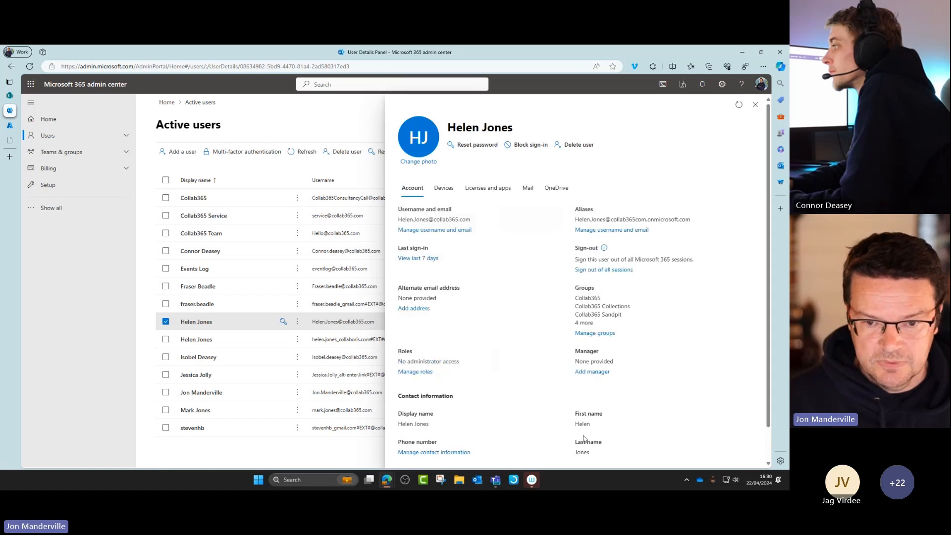
click(593, 371)
click(459, 173)
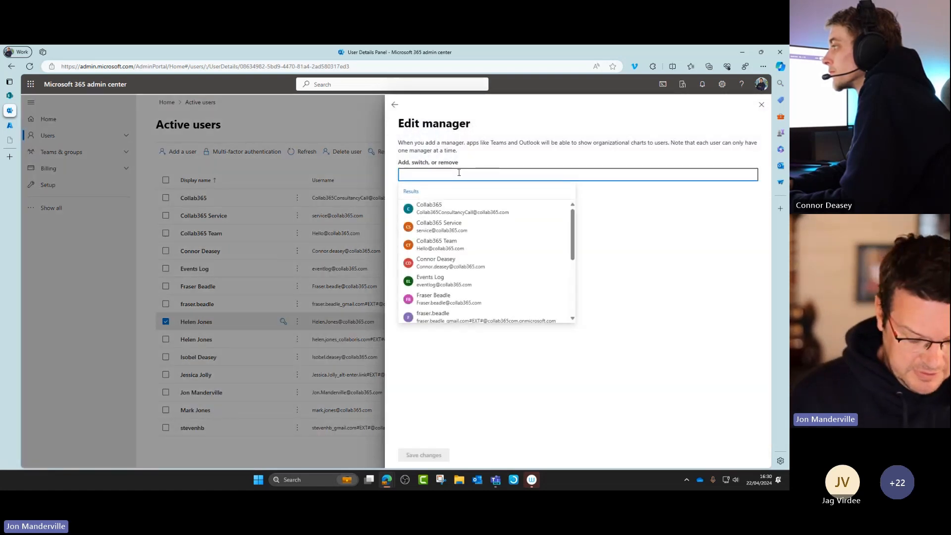
text(jon)
click(458, 229)
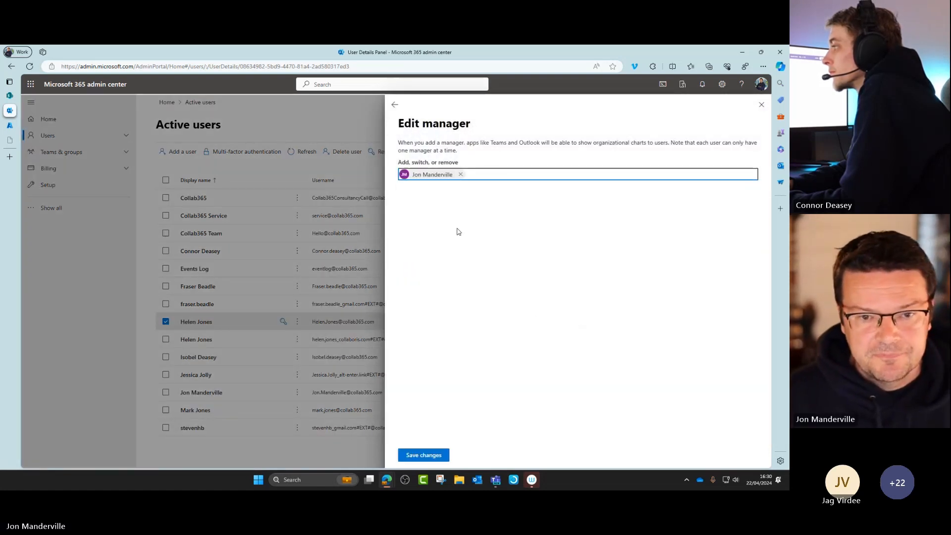
click(439, 457)
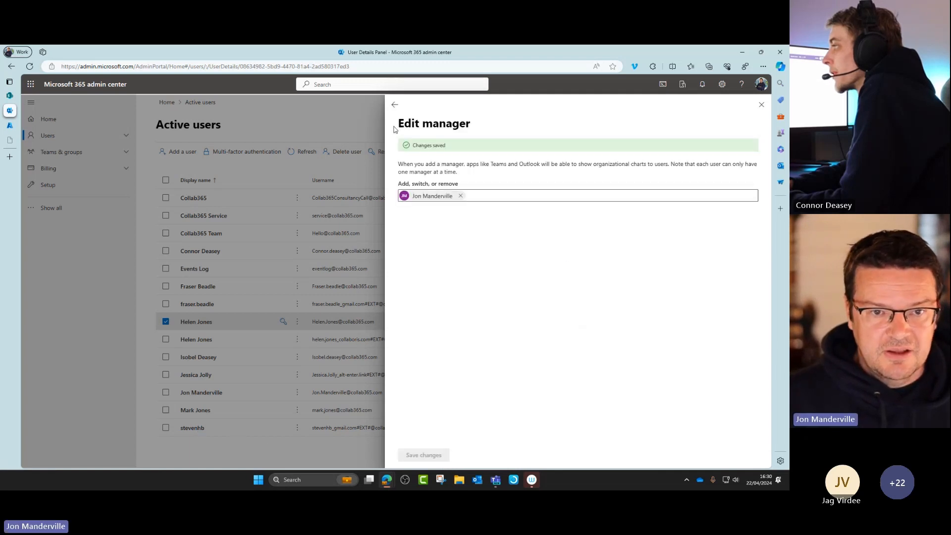
click(395, 104)
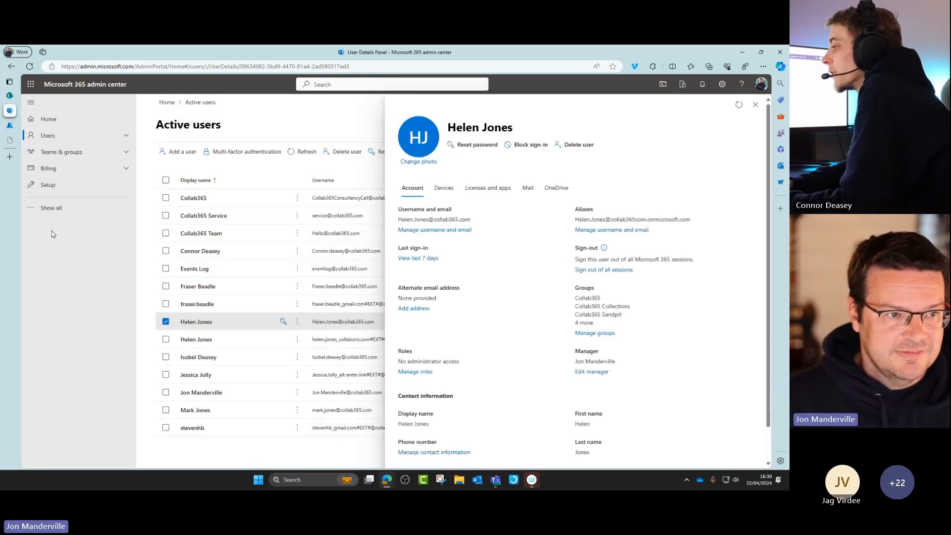
Step: Return to the intranet home page, reload it and examine the Coaches chart for reporting staff at 150% zoom
click(9, 95)
key(F5)
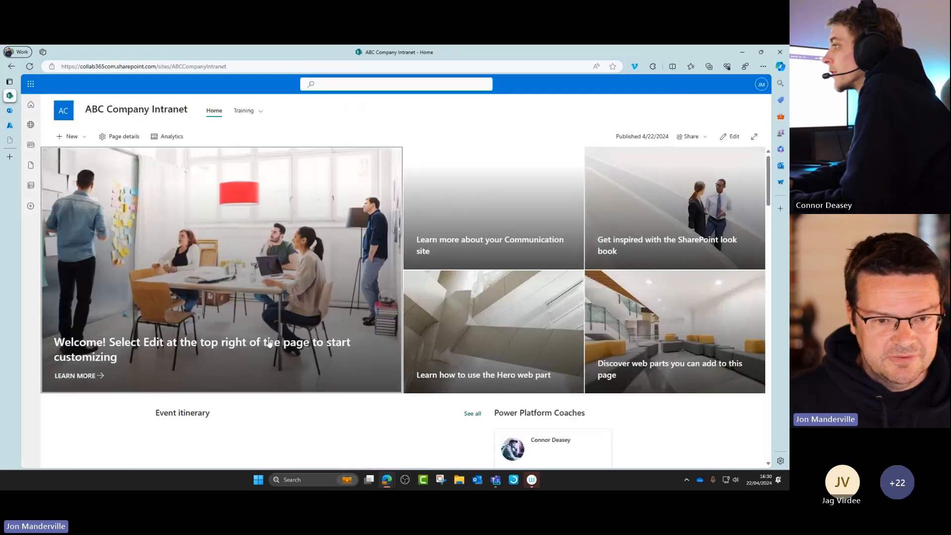
scroll(268, 327, down, 6)
scroll(268, 334, down, 1)
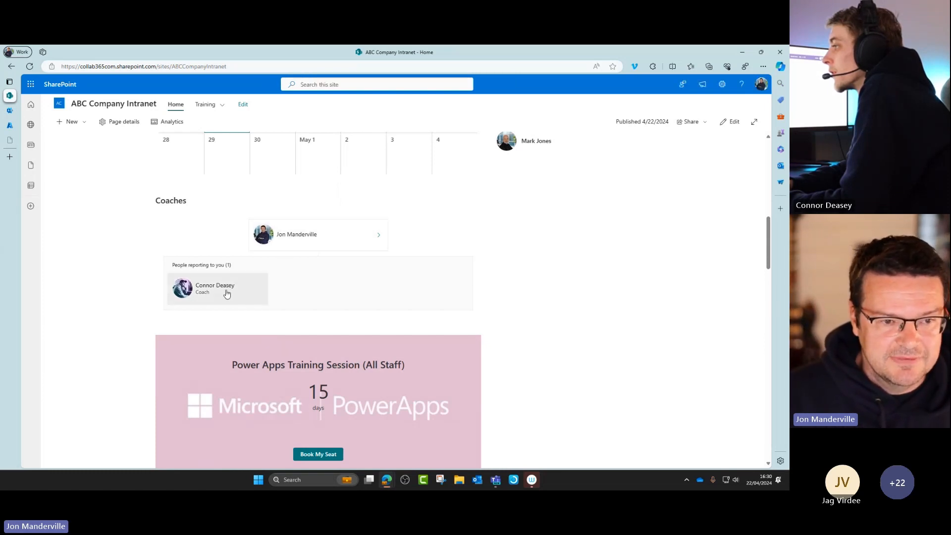
key(ctrl+plus)
key(ctrl+plus)
key(ctrl+plus)
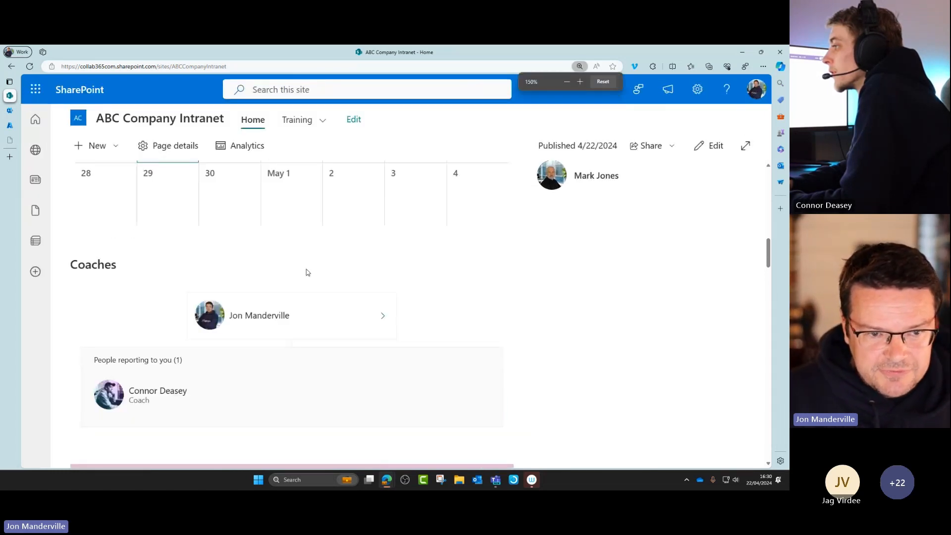
scroll(307, 273, down, 1)
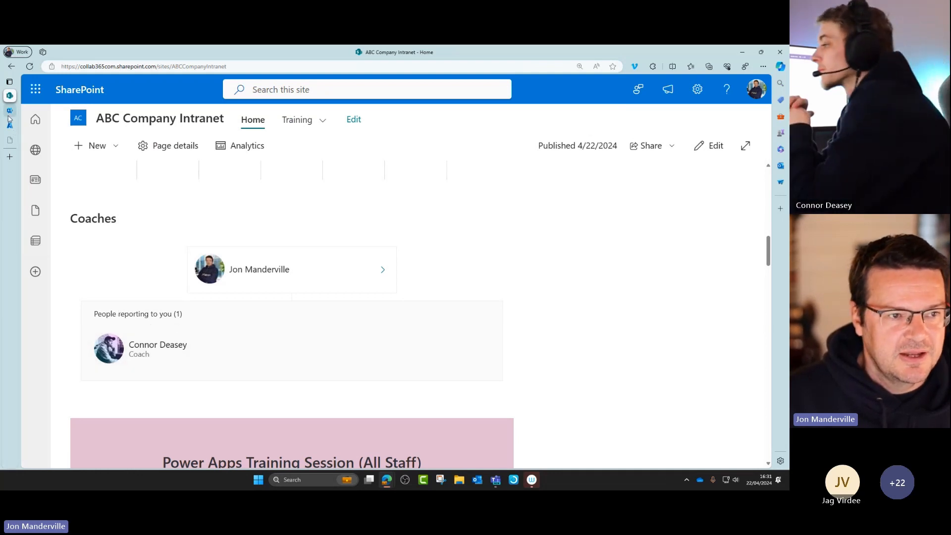
Step: Recheck the second user's manager in the admin center, and examine the people listed in the reloaded home page's Coaches chart
key(ctrl+Tab)
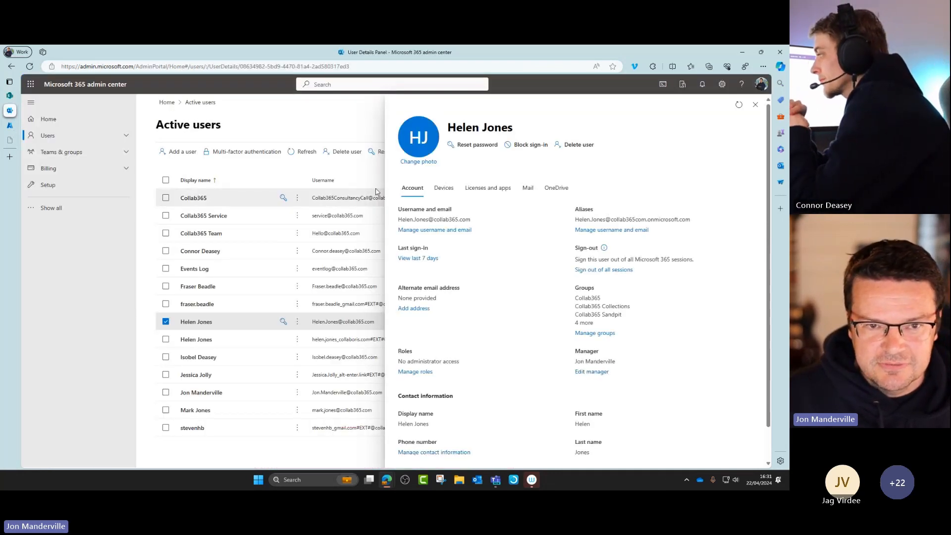
click(9, 98)
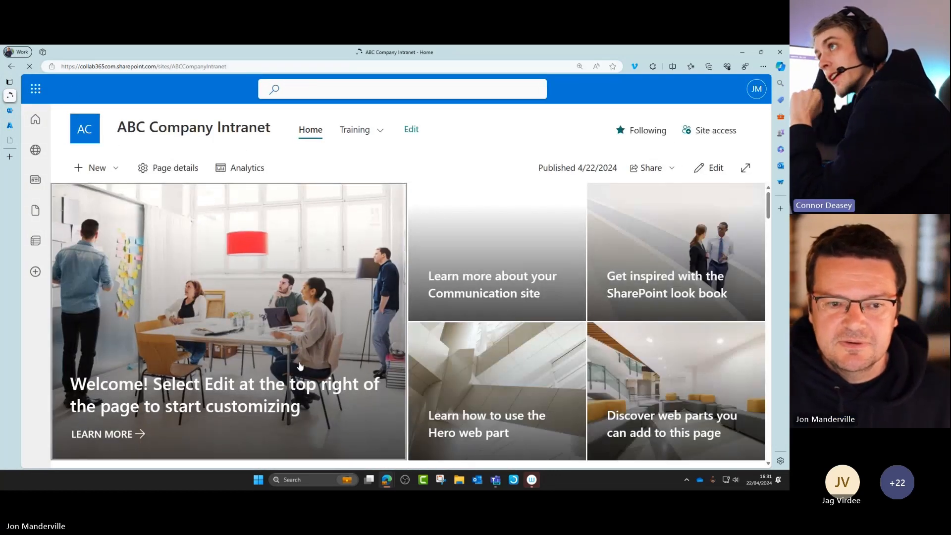
scroll(317, 347, down, 10)
scroll(302, 347, down, 3)
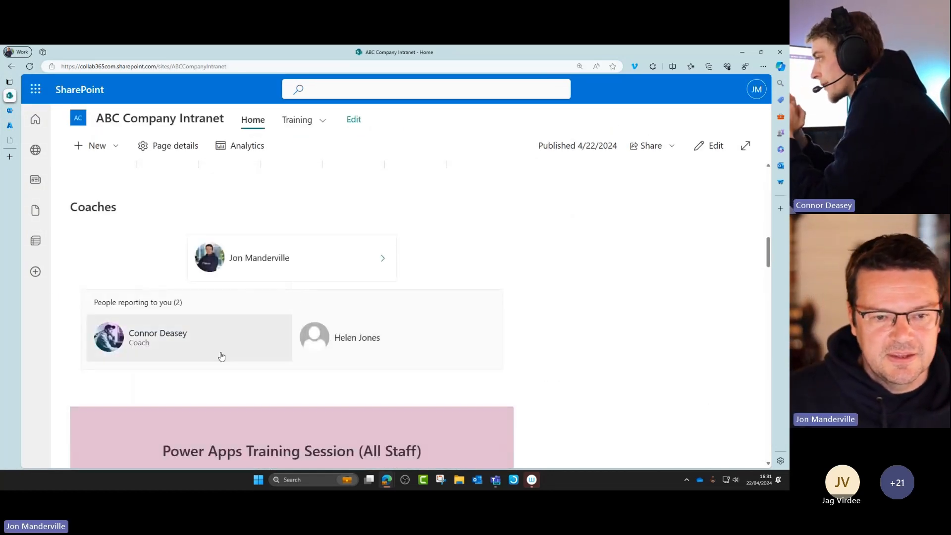
scroll(320, 342, up, 1)
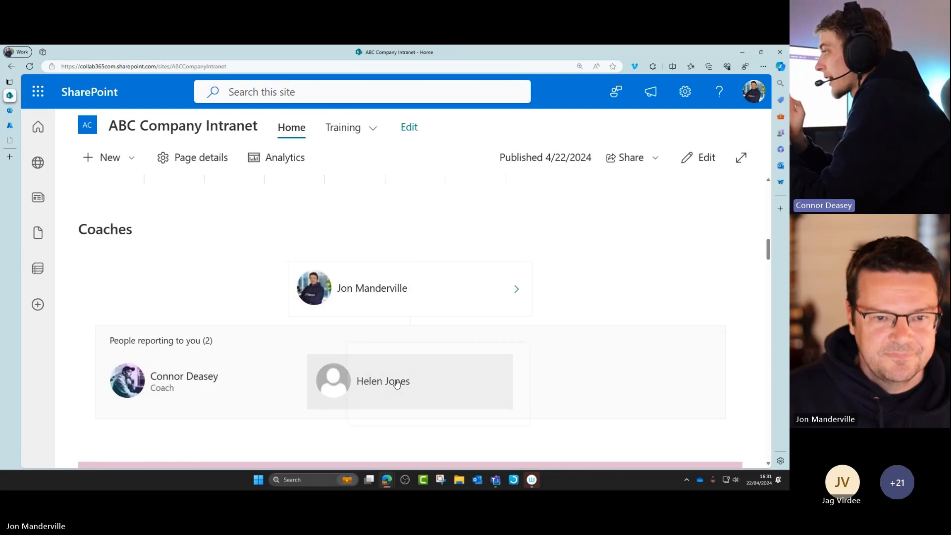
mouse_move(400, 385)
scroll(397, 383, down, 1)
scroll(396, 383, down, 1)
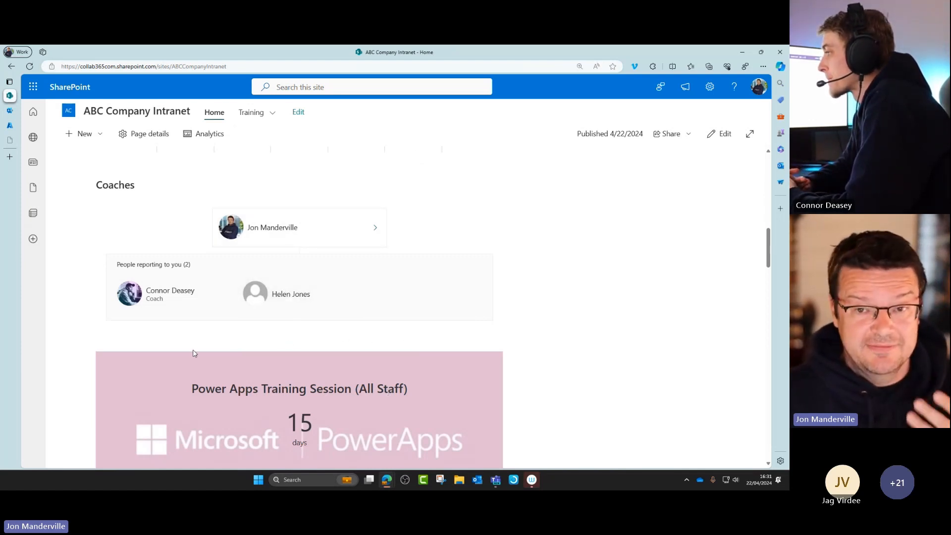
Step: Open the intranet home page for editing, and switch to the Azure portal to find its Users directory
click(719, 133)
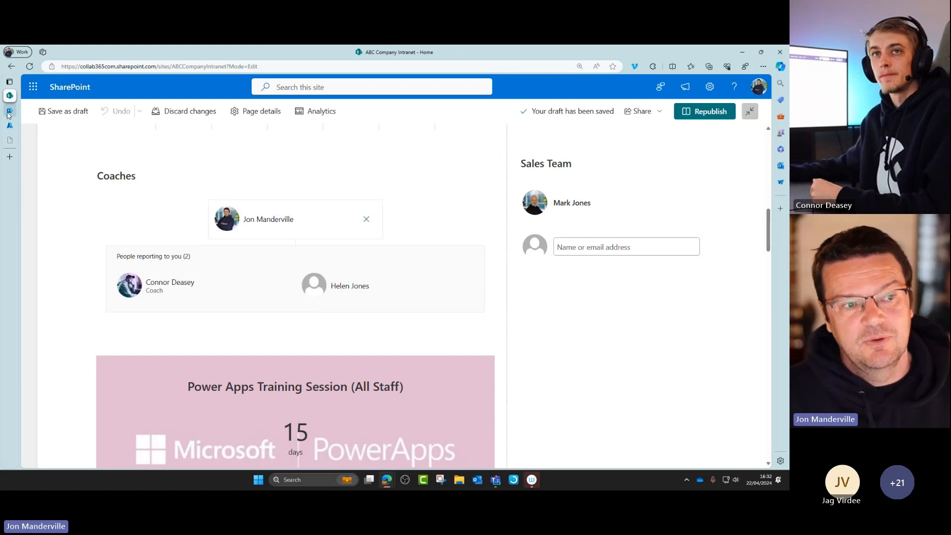
click(30, 110)
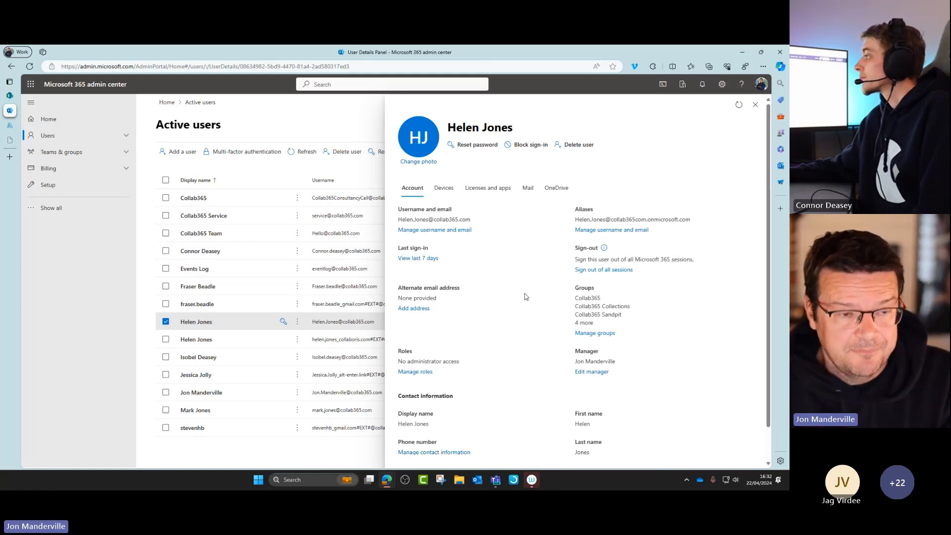
click(25, 129)
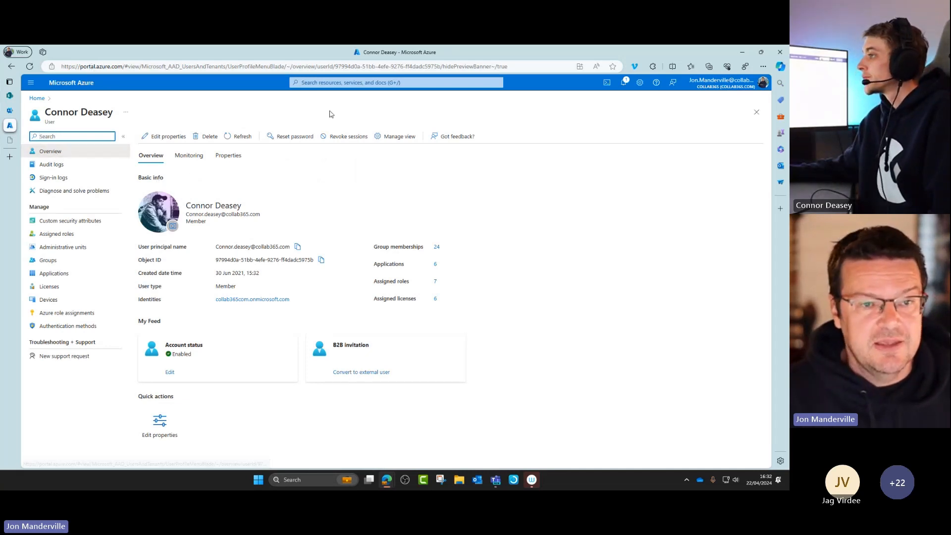
click(364, 83)
text(us)
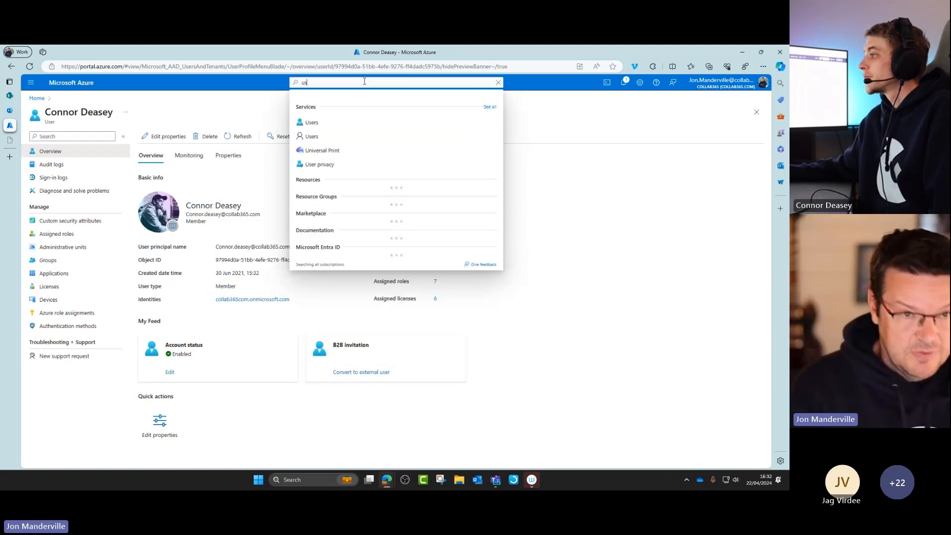
text(er)
key(Return)
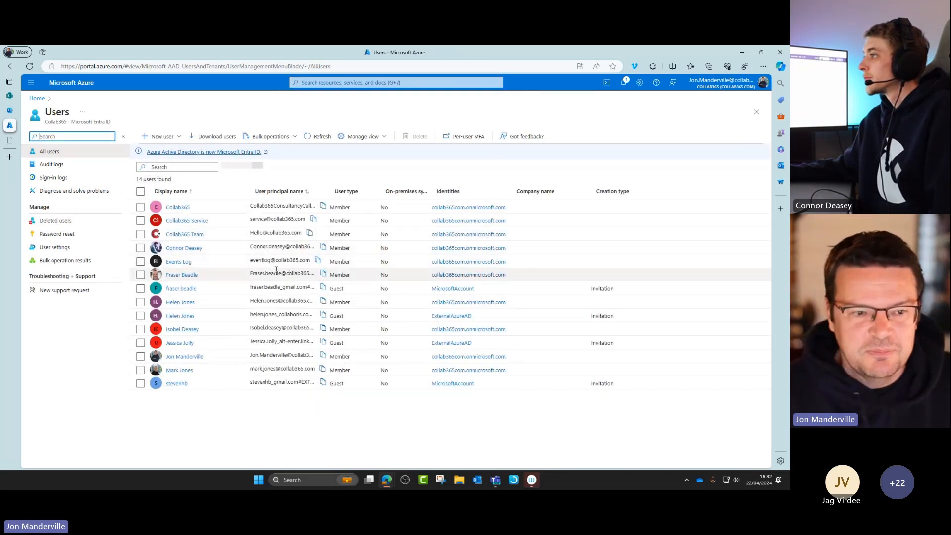
Step: Edit the Power Automate coach's job information and set the department to Coaches
click(187, 357)
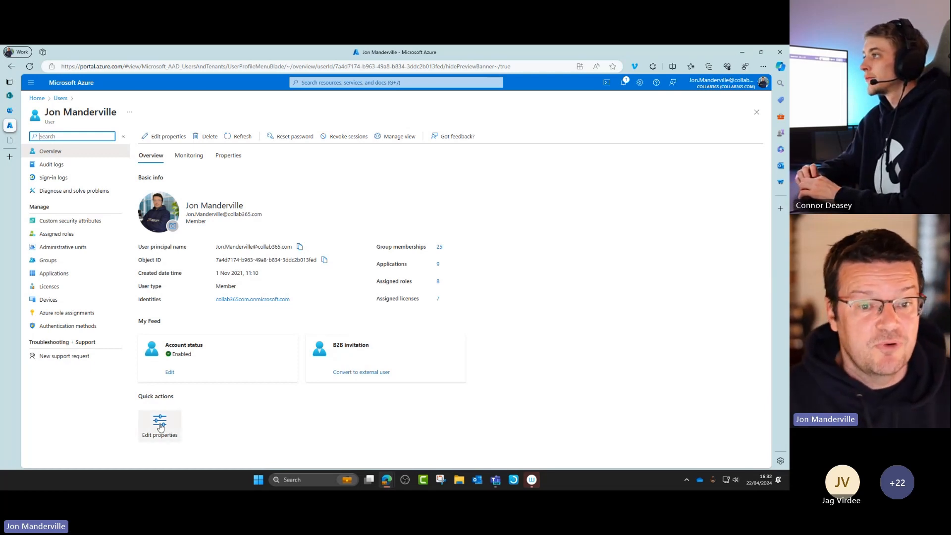
click(160, 427)
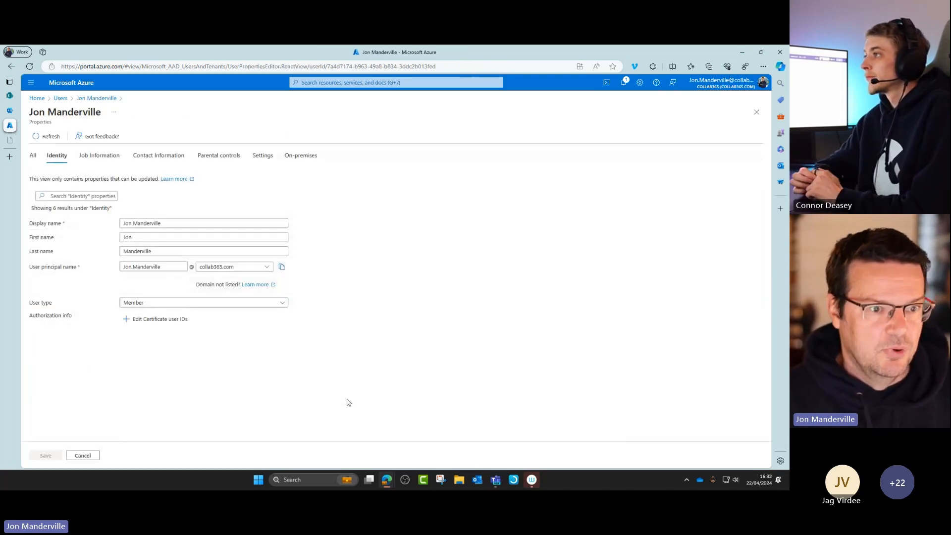
click(97, 156)
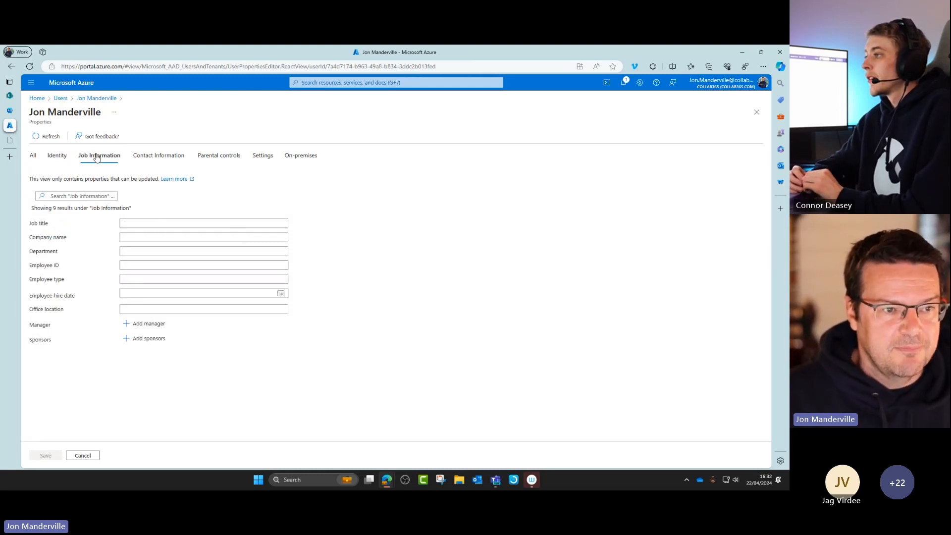
click(138, 251)
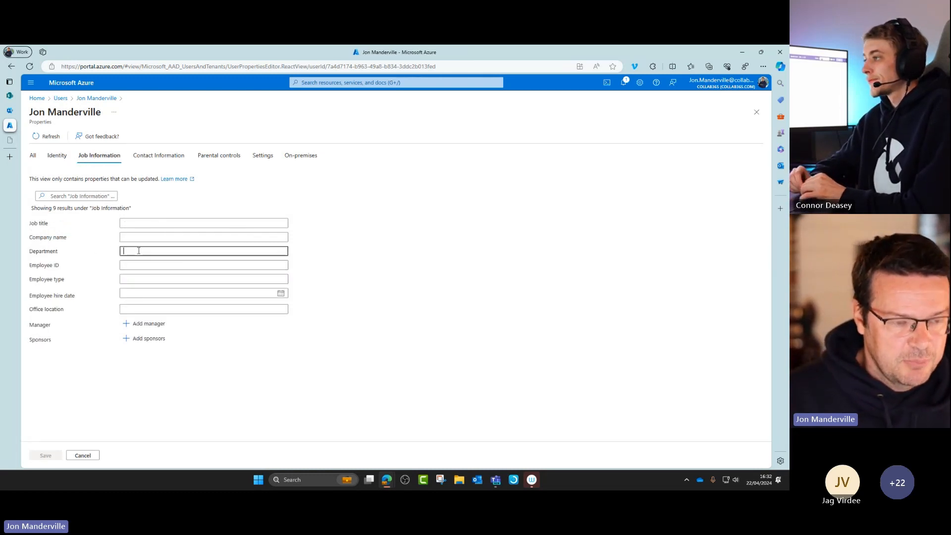
text(Coa)
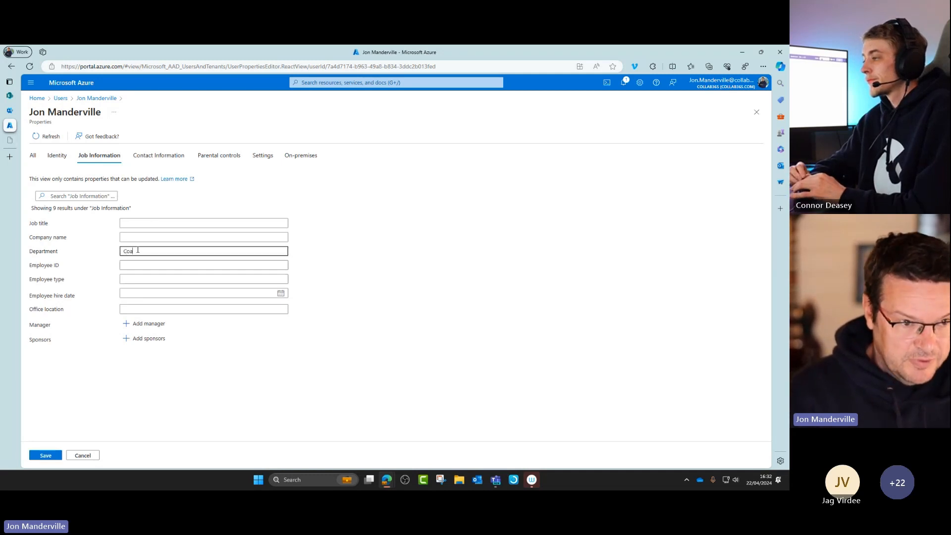
text(ches)
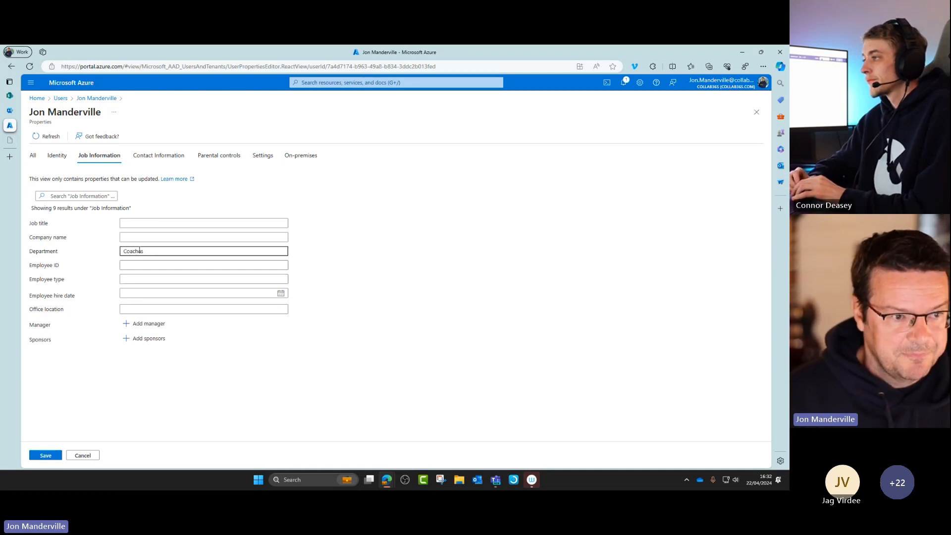
Step: Assign the Sales Team member as the Power Automate coach's manager and save the properties
click(151, 325)
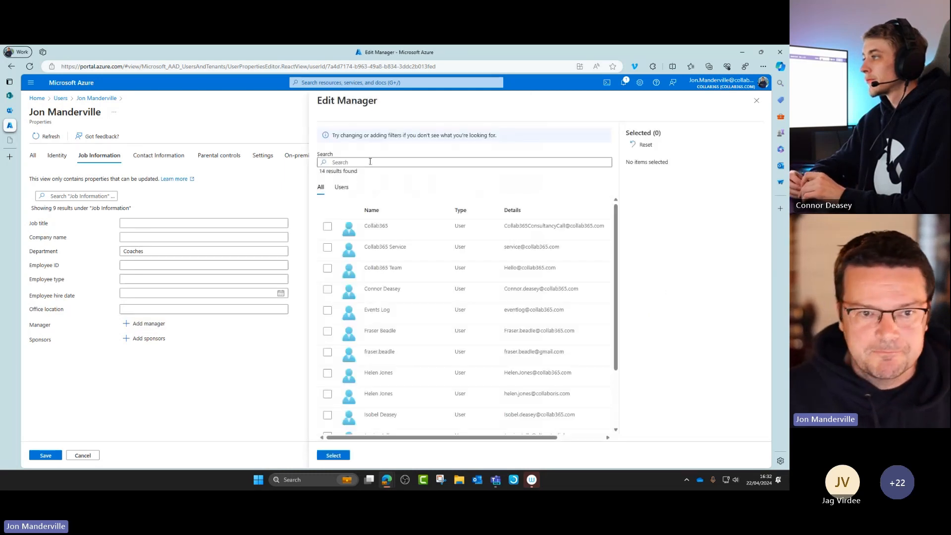
scroll(339, 357, down, 1)
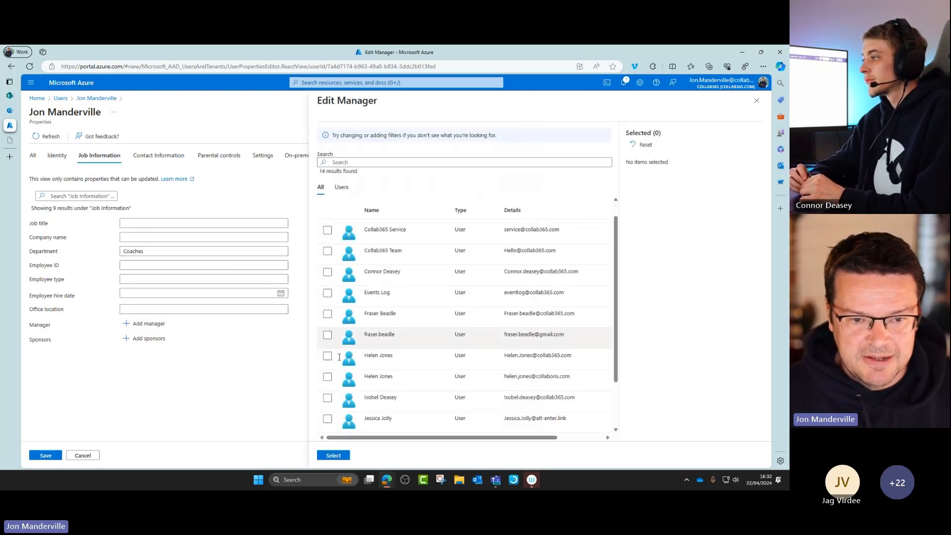
scroll(340, 356, down, 3)
click(328, 399)
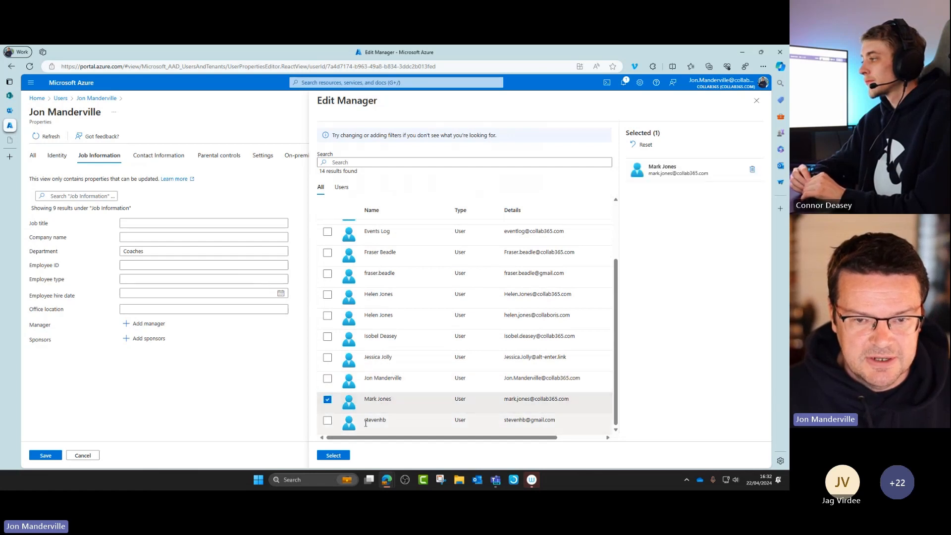
click(334, 456)
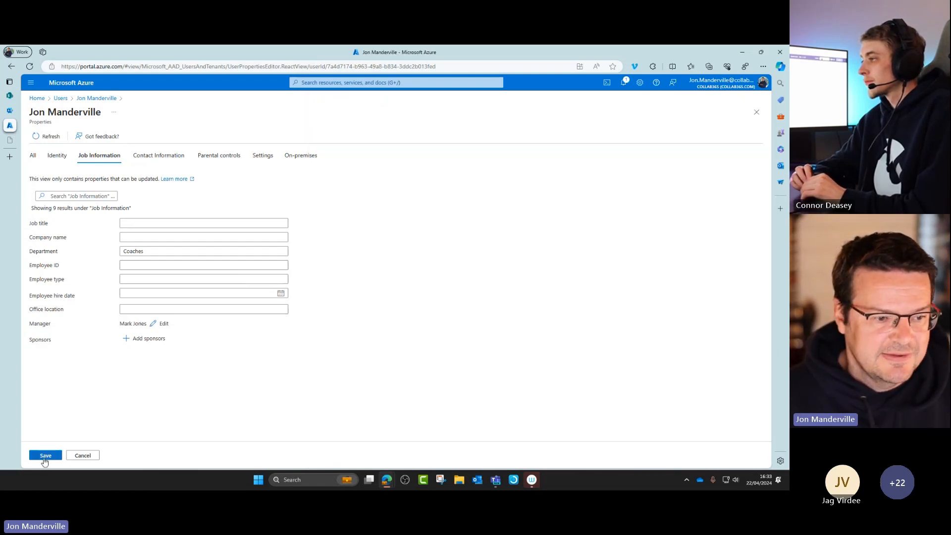
click(44, 456)
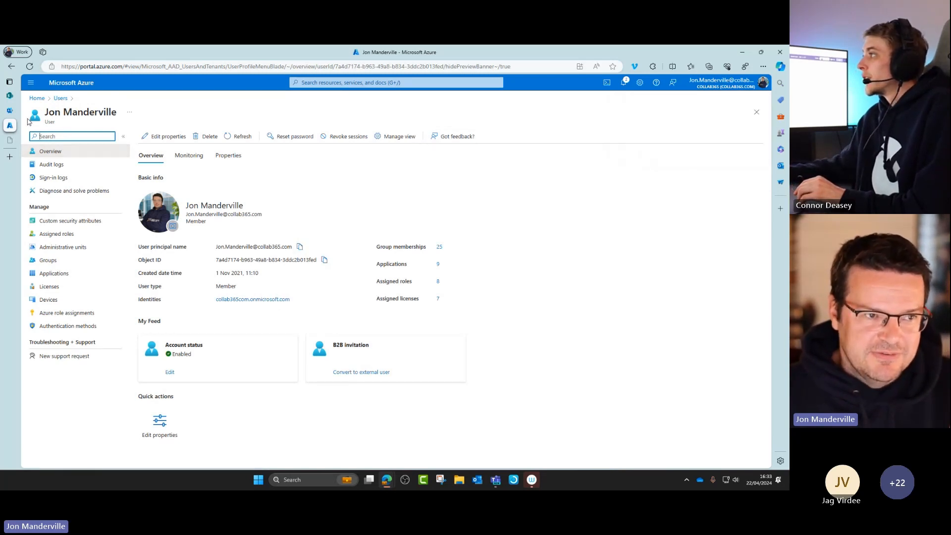
click(9, 110)
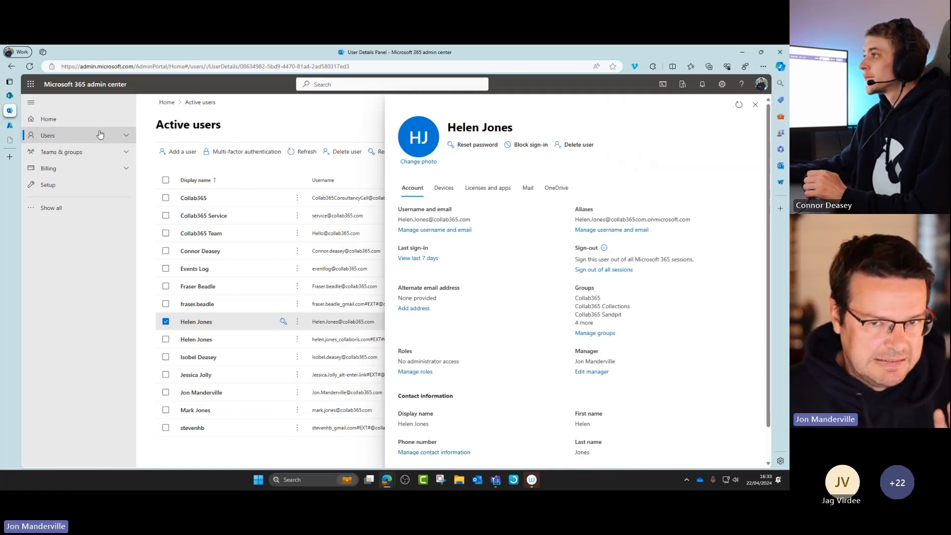
mouse_move(12, 130)
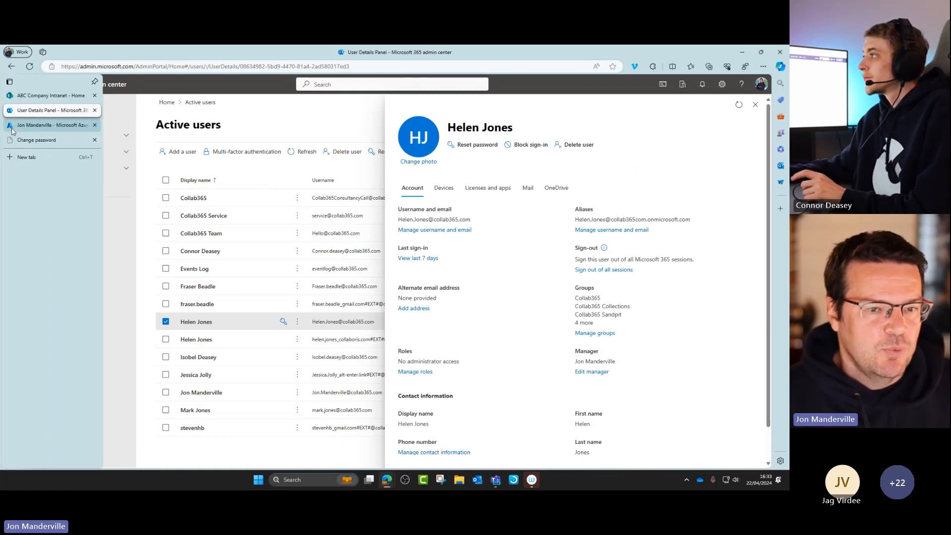
click(23, 129)
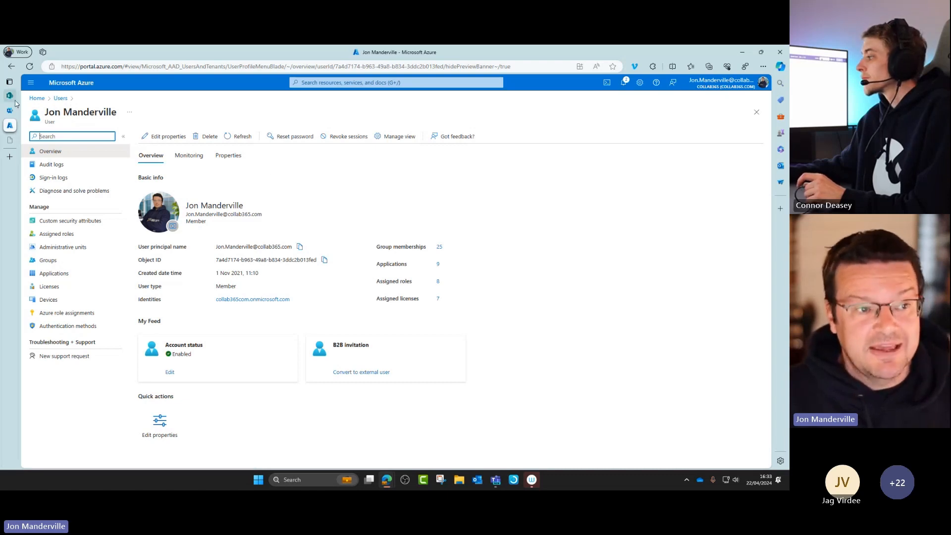
Step: Switch back to the intranet home page, reload it in edit mode and check the Coaches chart for the newly assigned manager
mouse_move(11, 98)
click(31, 99)
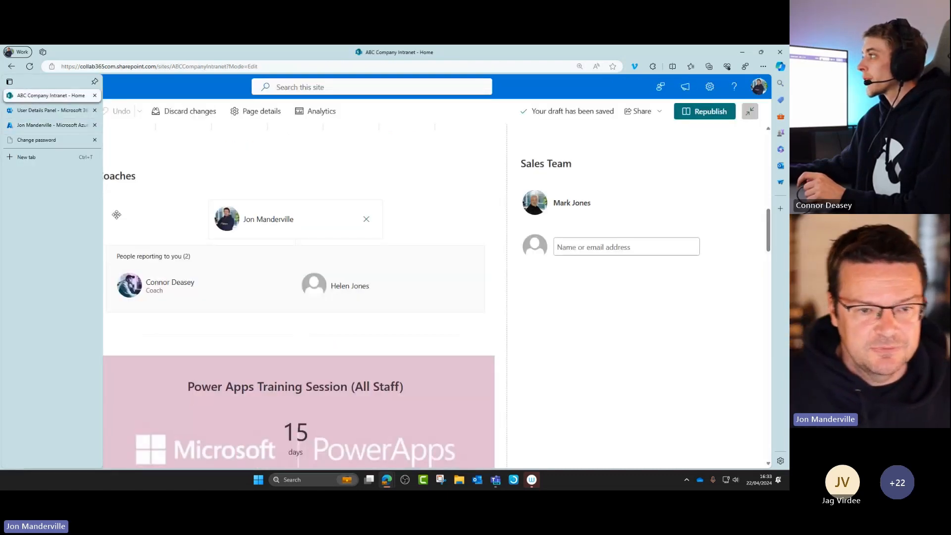
click(30, 66)
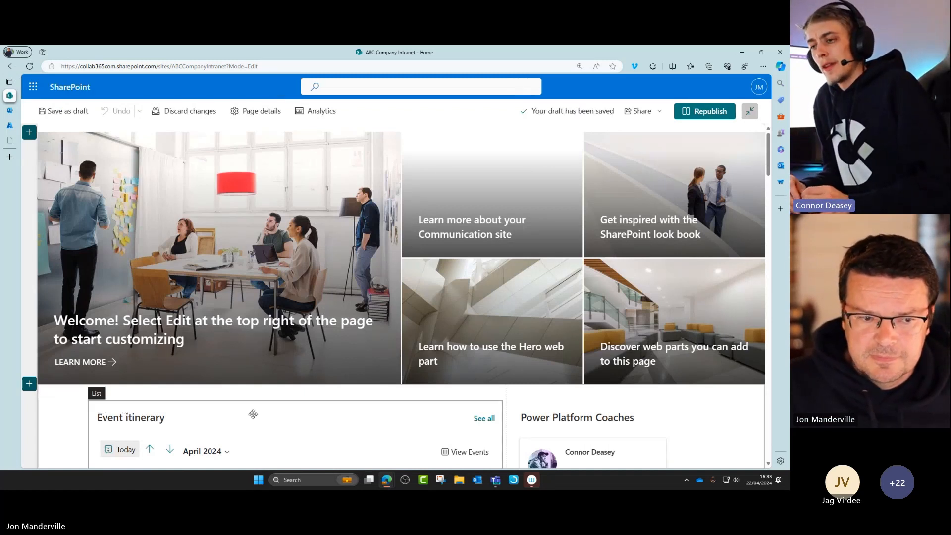
scroll(270, 409, down, 5)
ctrl+scroll(270, 403, down, 2)
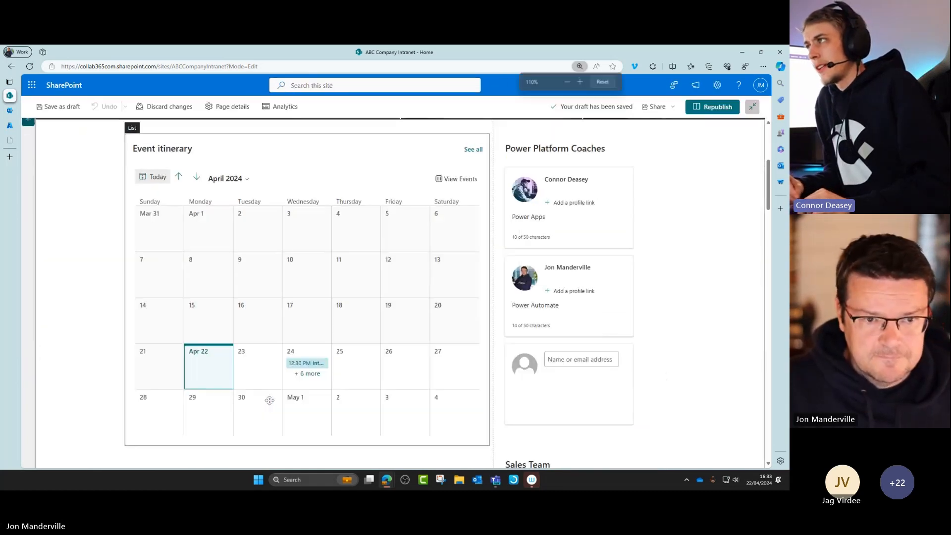
scroll(270, 401, down, 5)
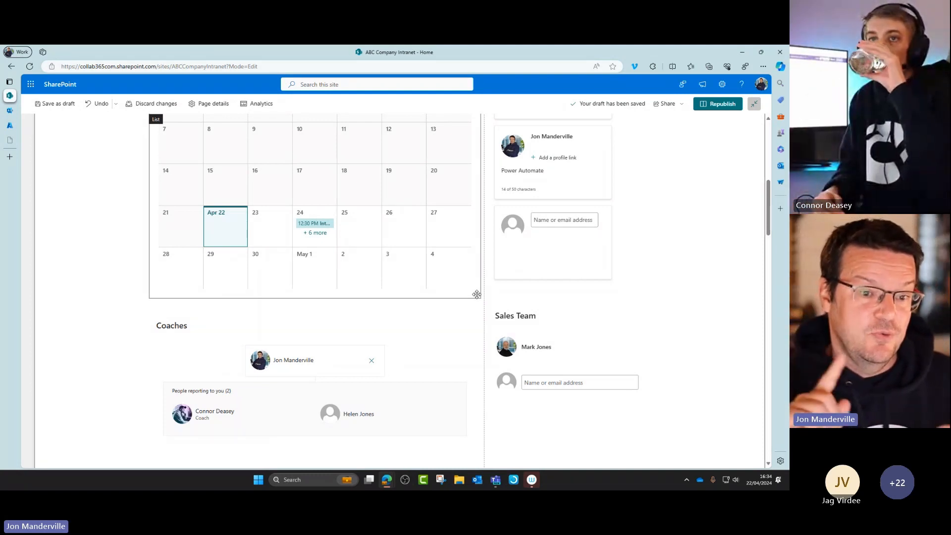
Step: Set the number of reporting levels up to 3 for the Coaches organization chart
click(302, 365)
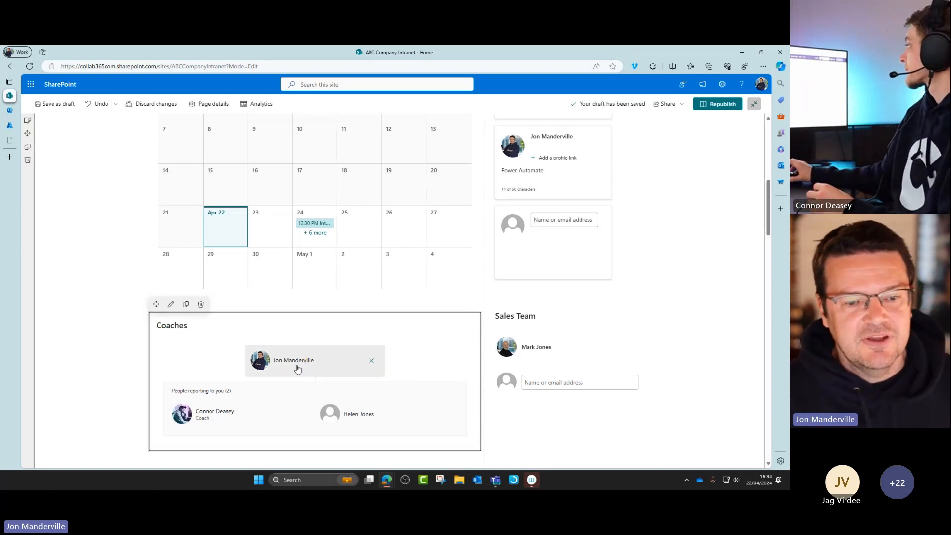
mouse_move(295, 362)
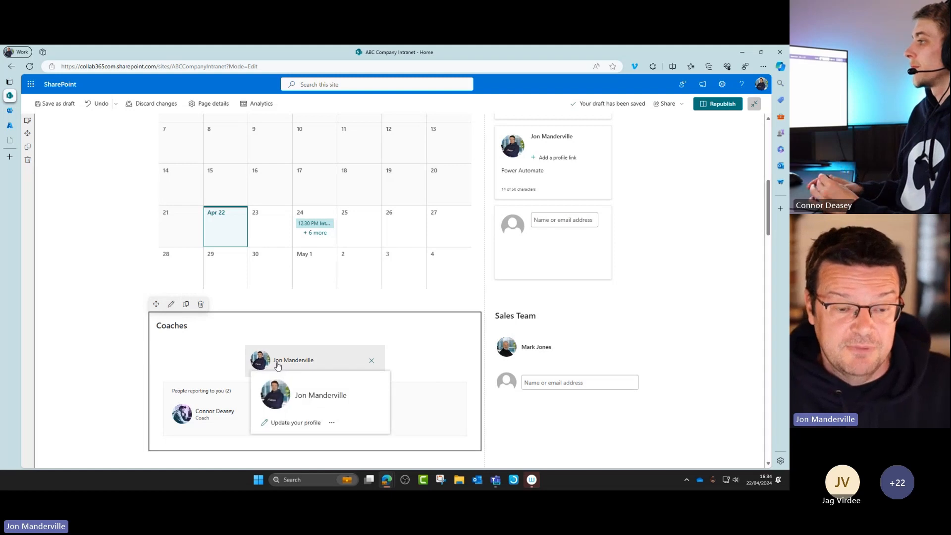
click(171, 303)
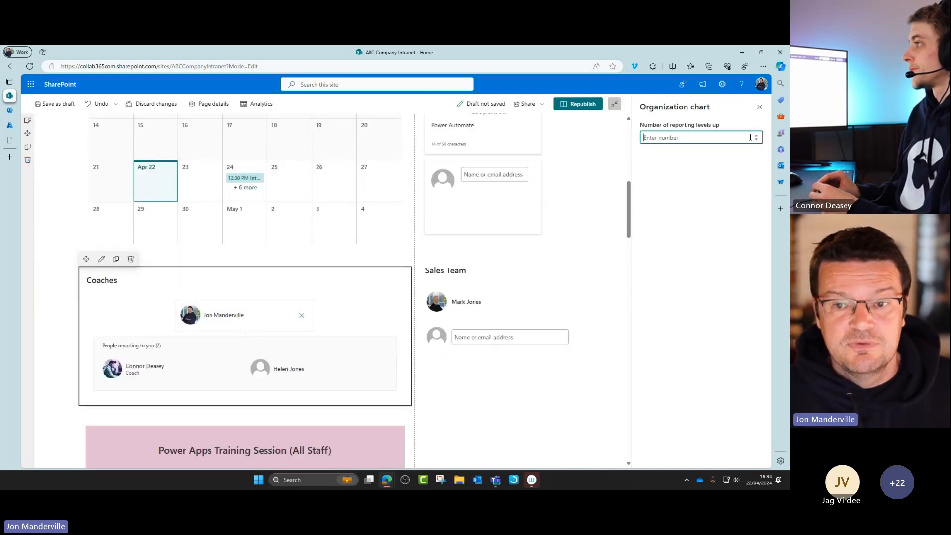
text(3)
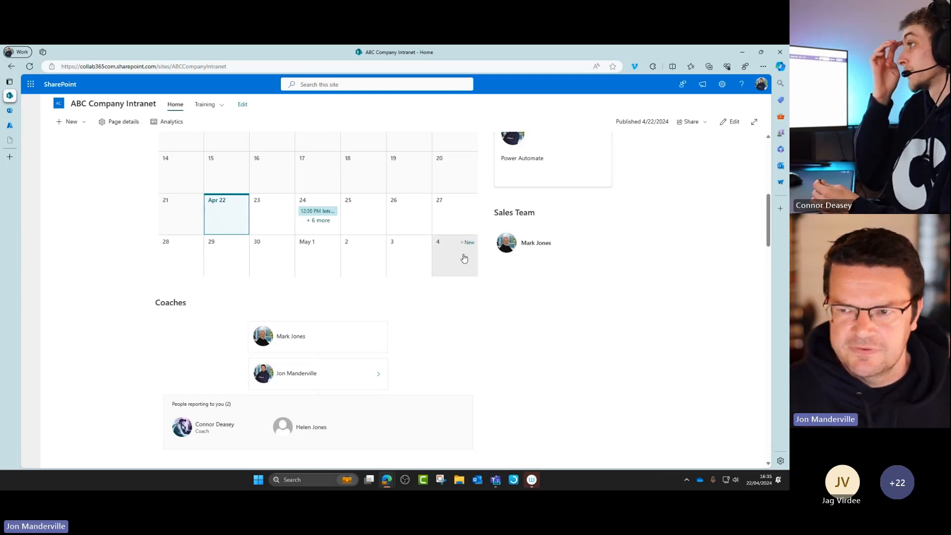
Step: Examine the published home page from the hero banner and event itinerary down to the Coaches organization chart
scroll(337, 314, up, 1)
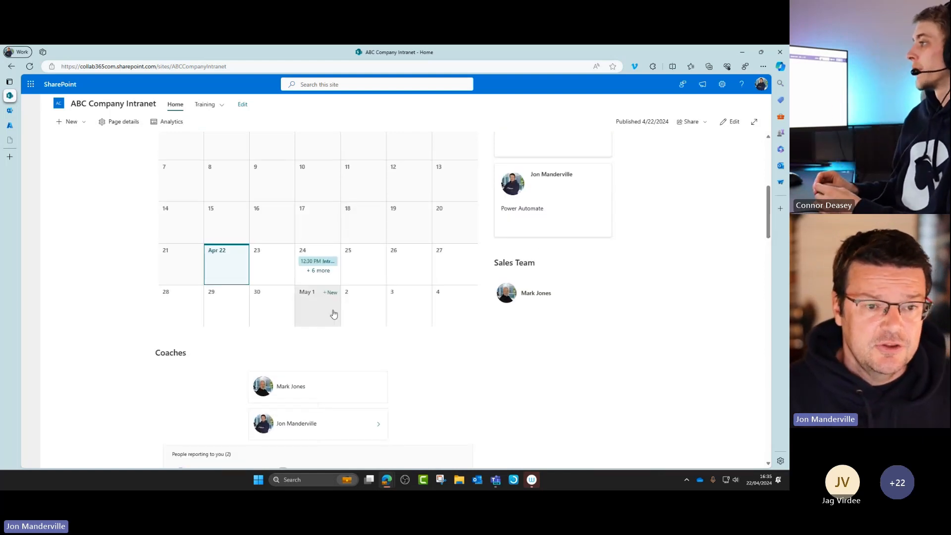
scroll(297, 258, up, 4)
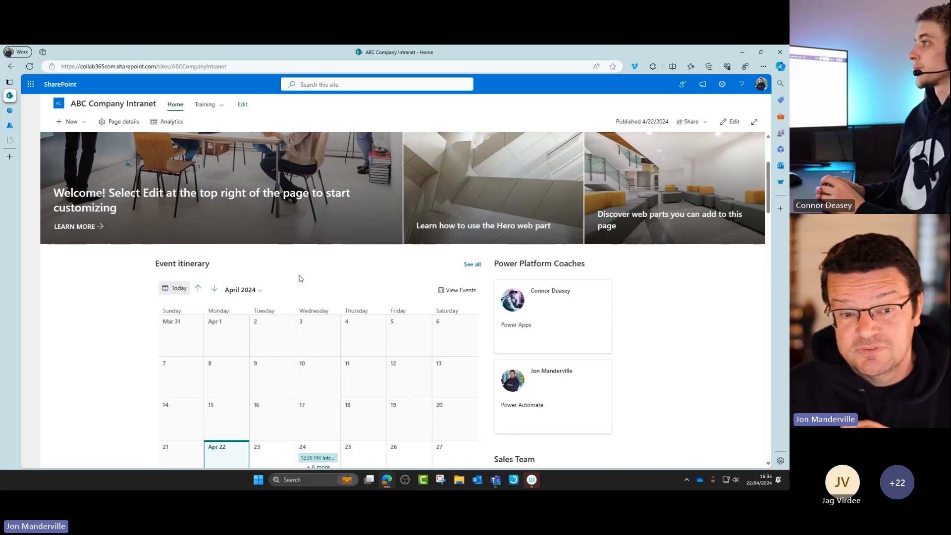
scroll(303, 275, down, 1)
scroll(303, 274, down, 4)
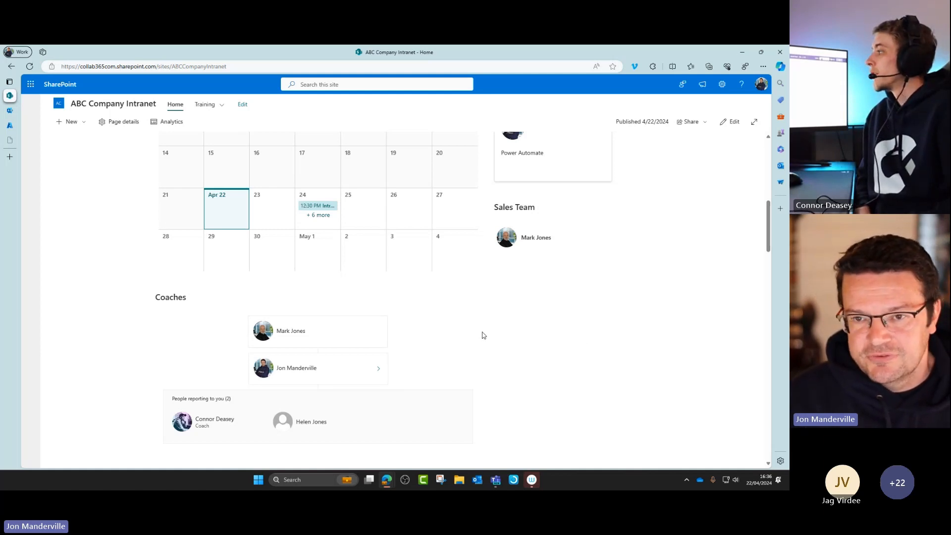
scroll(414, 343, up, 5)
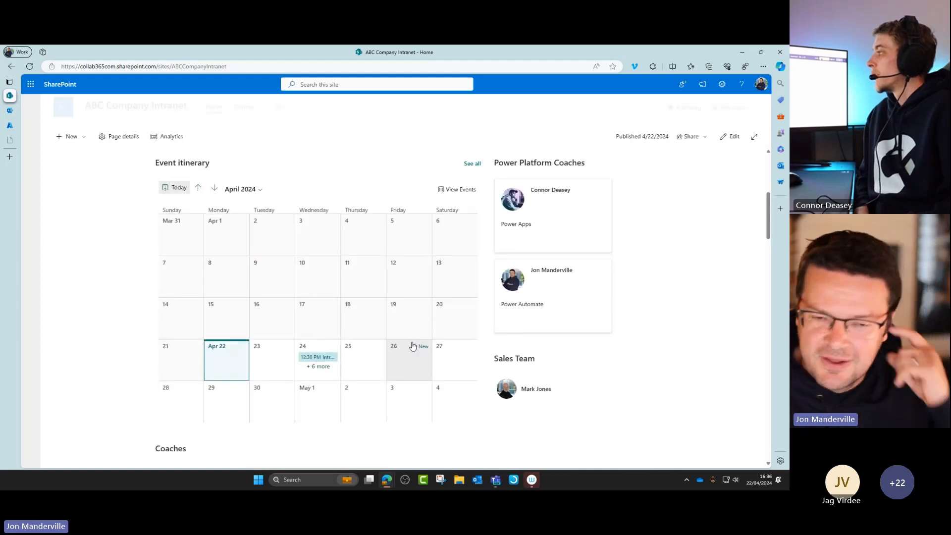
scroll(411, 346, up, 3)
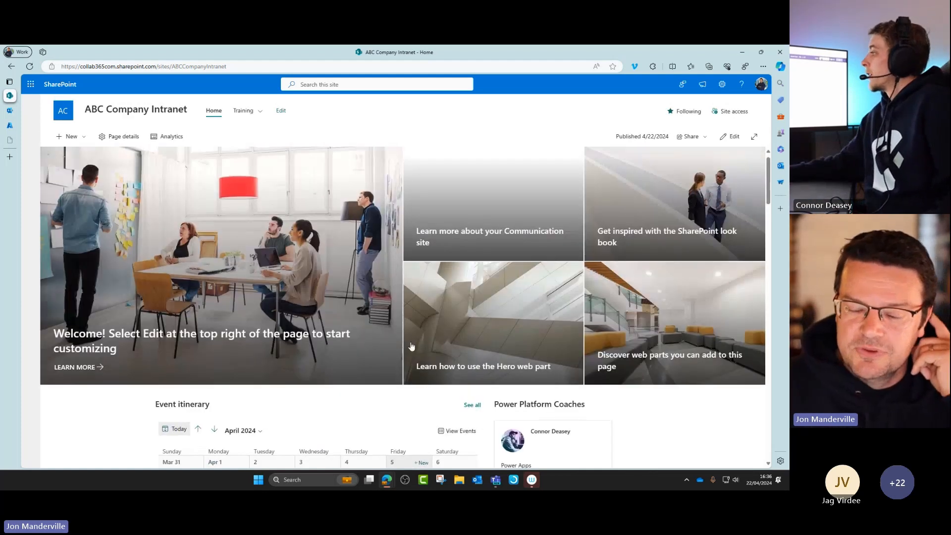
scroll(410, 345, down, 2)
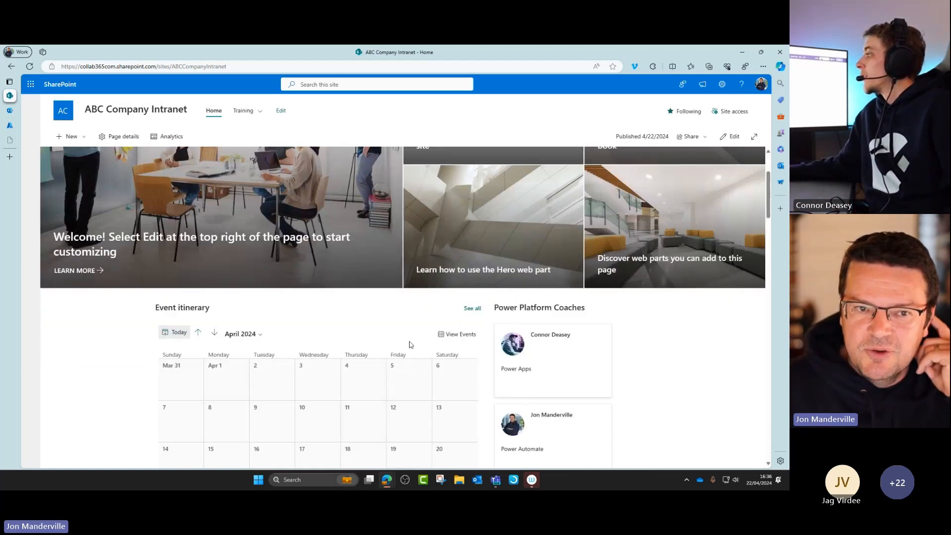
scroll(411, 342, up, 2)
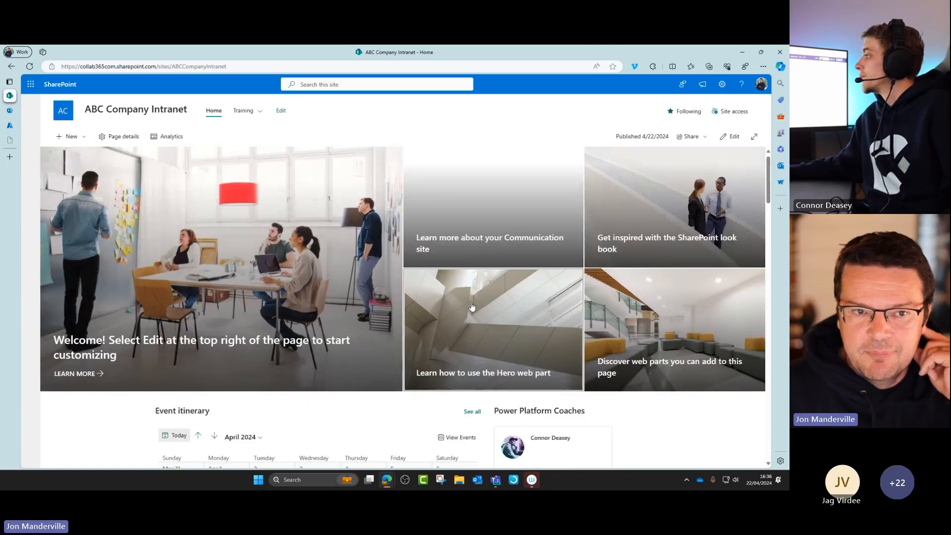
Step: Search the ABC Company Intranet site for the coach by first name
click(347, 84)
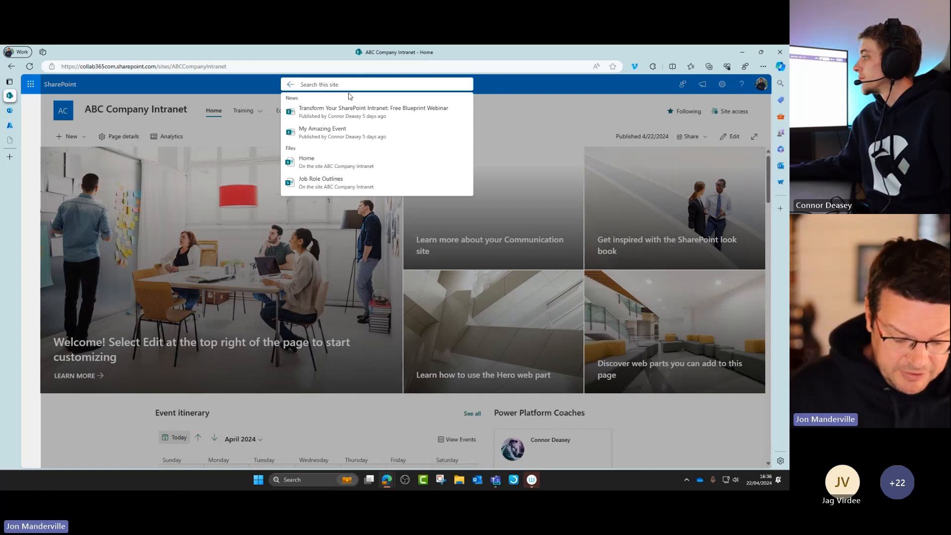
text(connor)
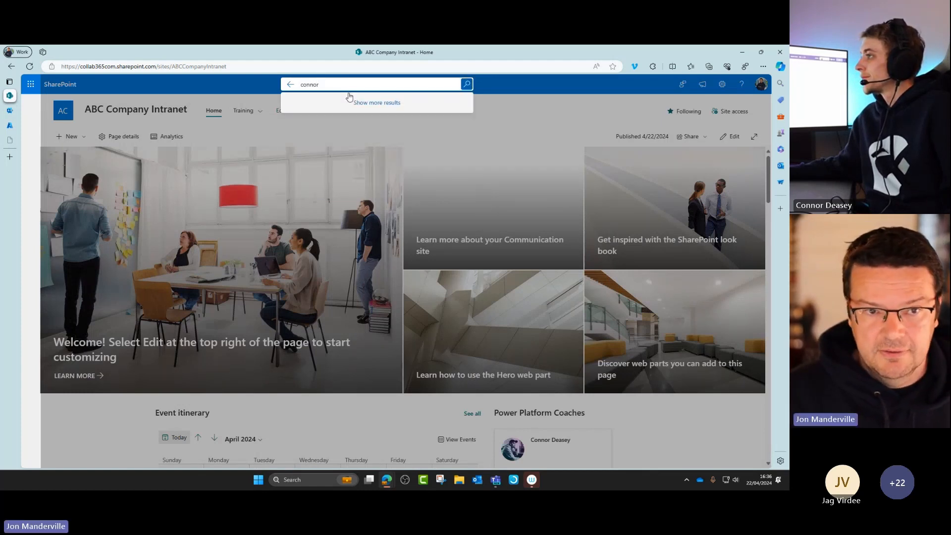
click(350, 98)
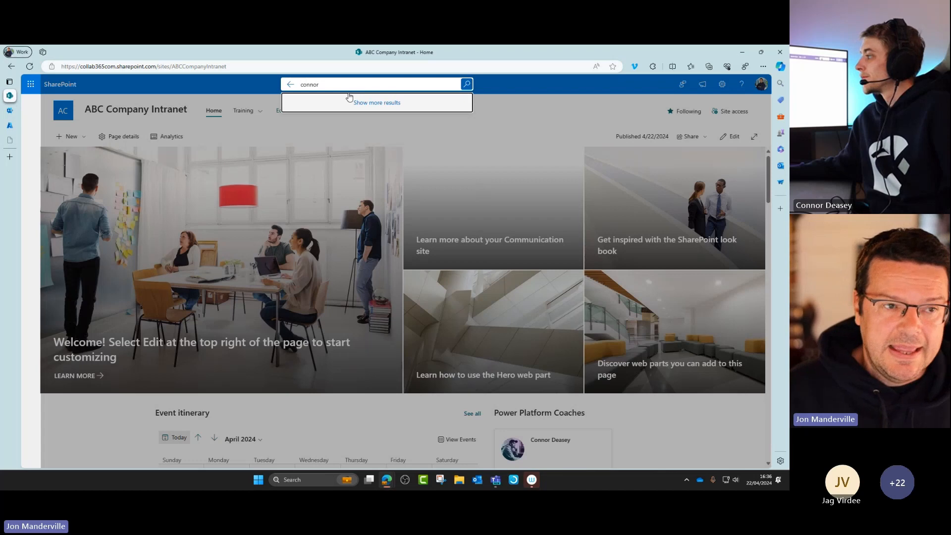
Step: Go to the SharePoint start page, search for the coach by first name and open their profile from the people suggestions
click(30, 107)
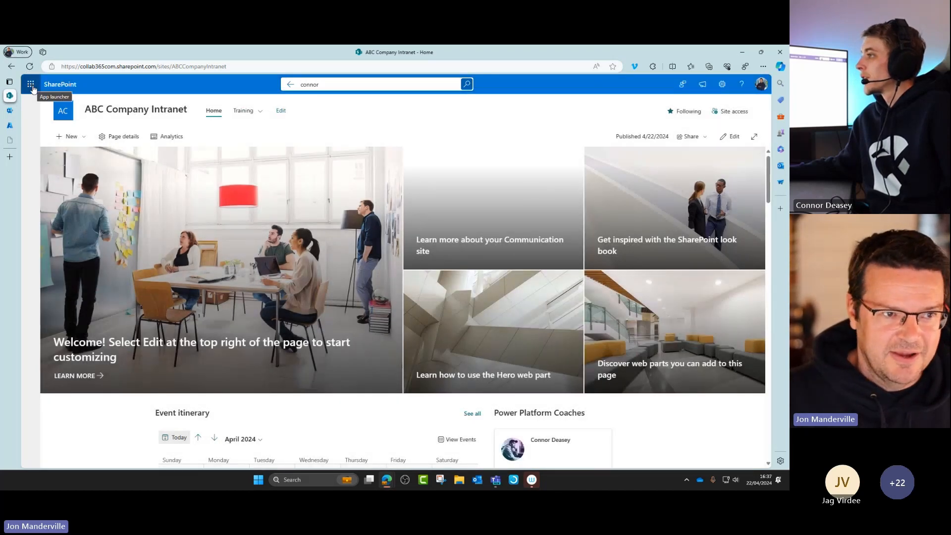
click(55, 84)
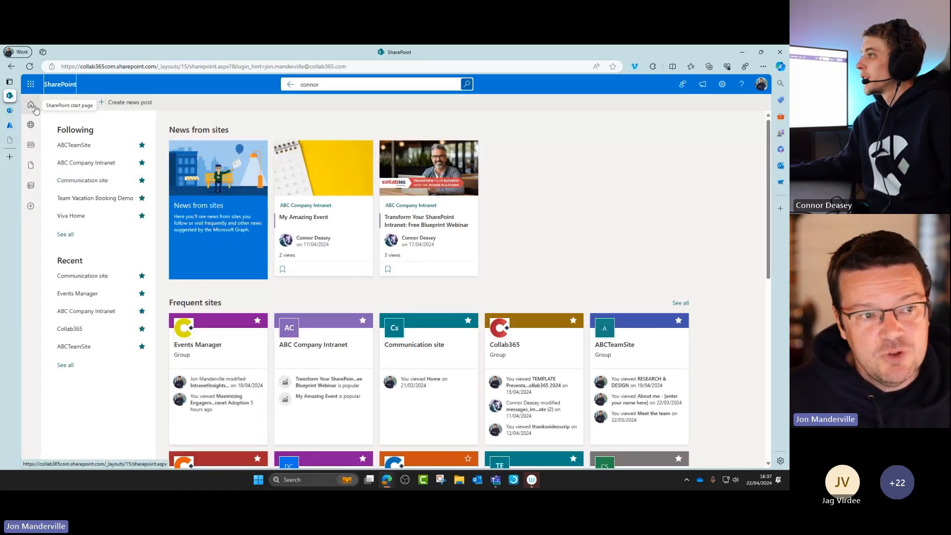
click(35, 107)
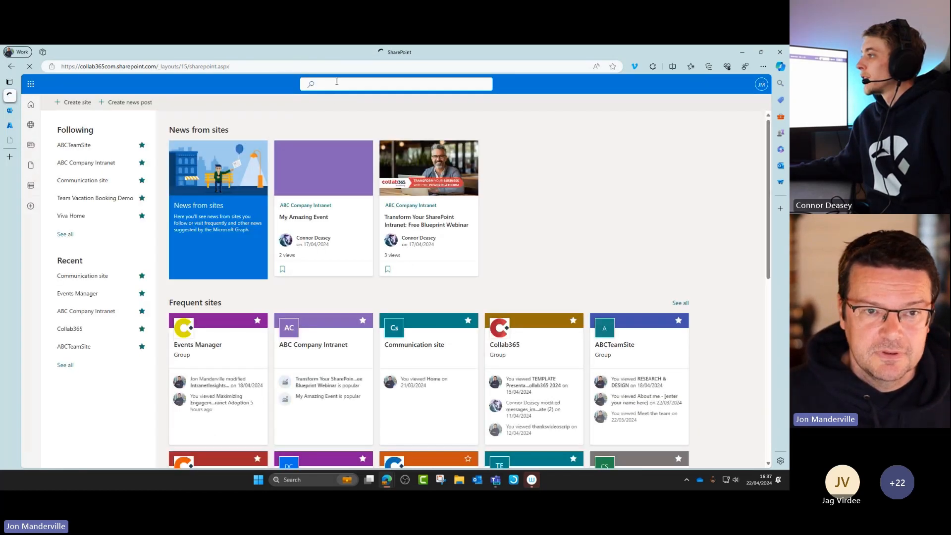
click(337, 81)
text(conno)
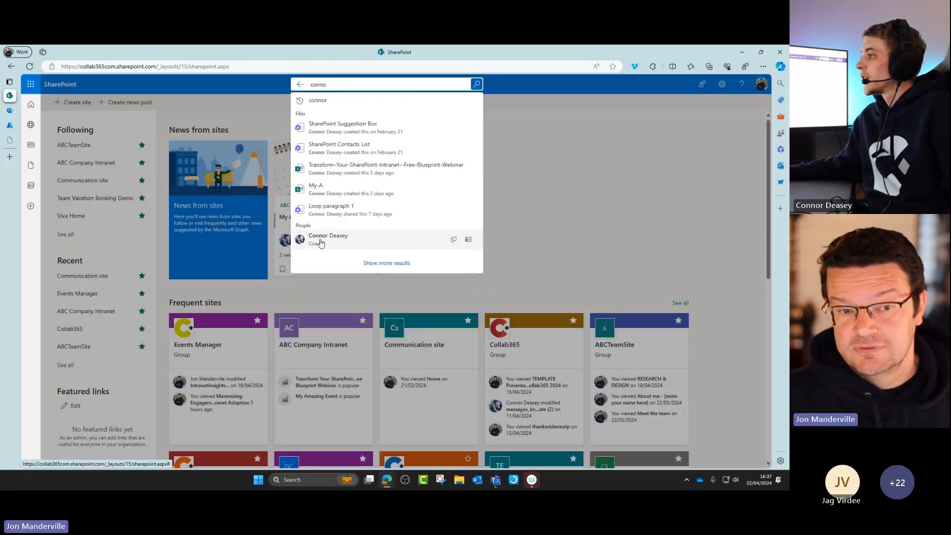
click(321, 242)
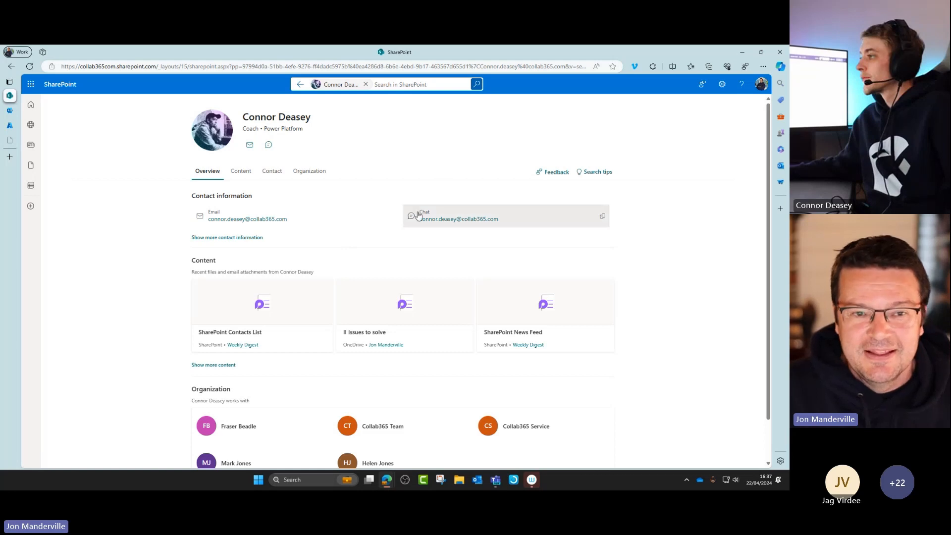
Step: Remove the coach from the search and return to the SharePoint start page, enlarged to 125%
click(366, 85)
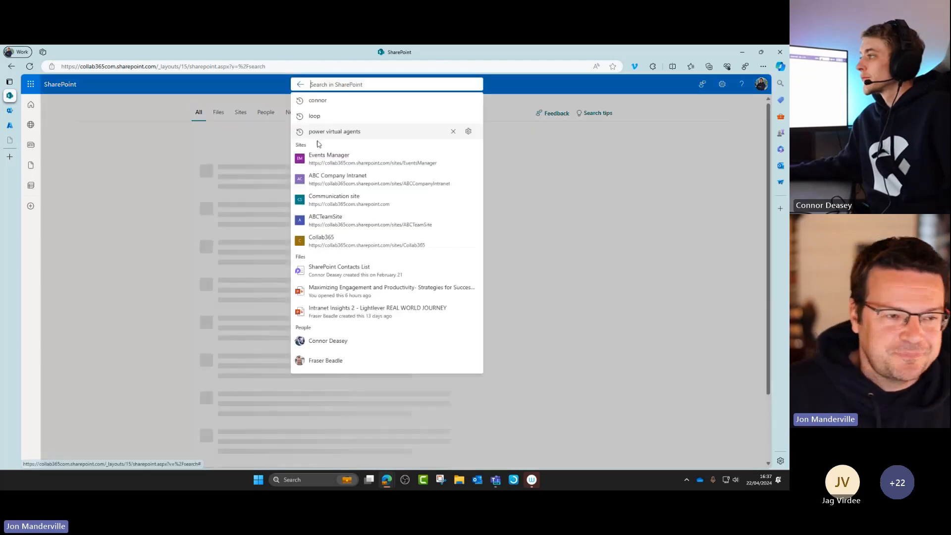
click(31, 105)
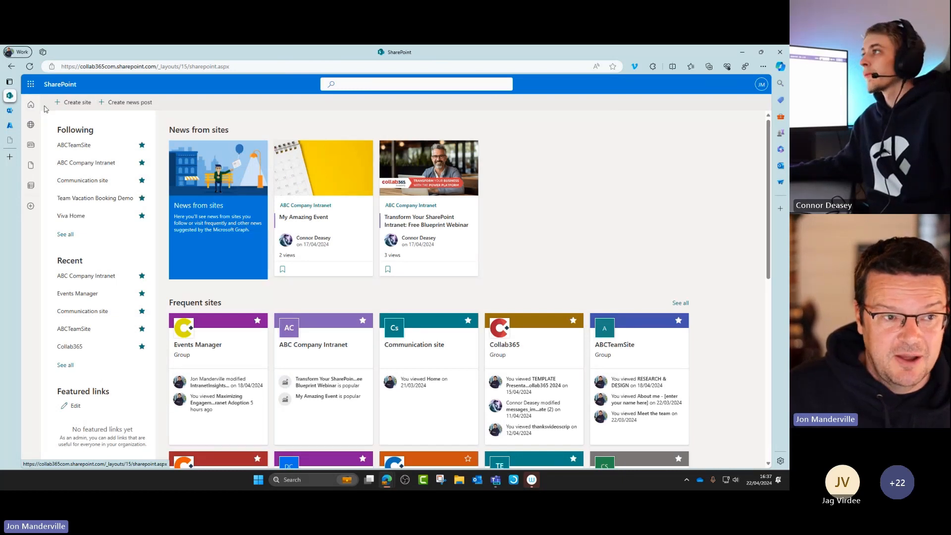
key(ctrl+plus)
key(ctrl+plus)
key(ctrl+plus)
key(ctrl+plus)
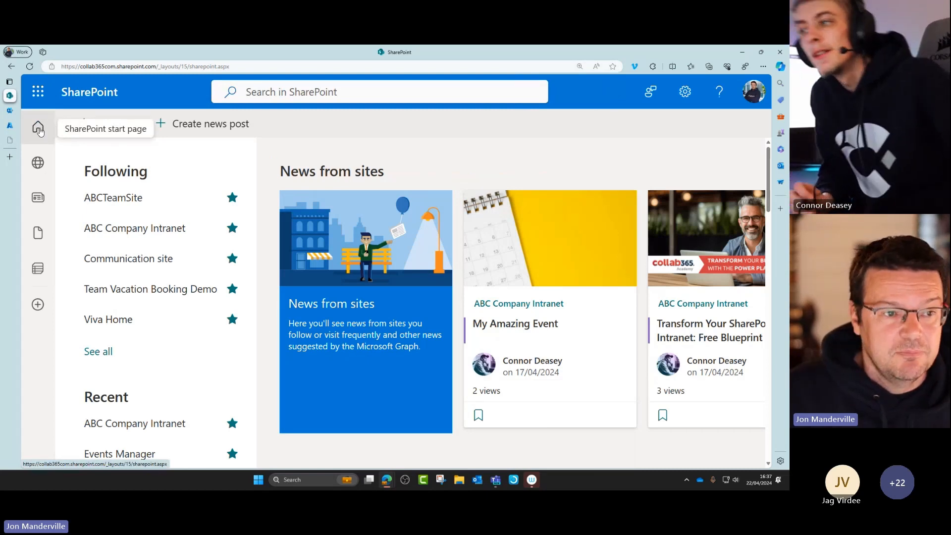
key(ctrl+minus)
key(ctrl+minus)
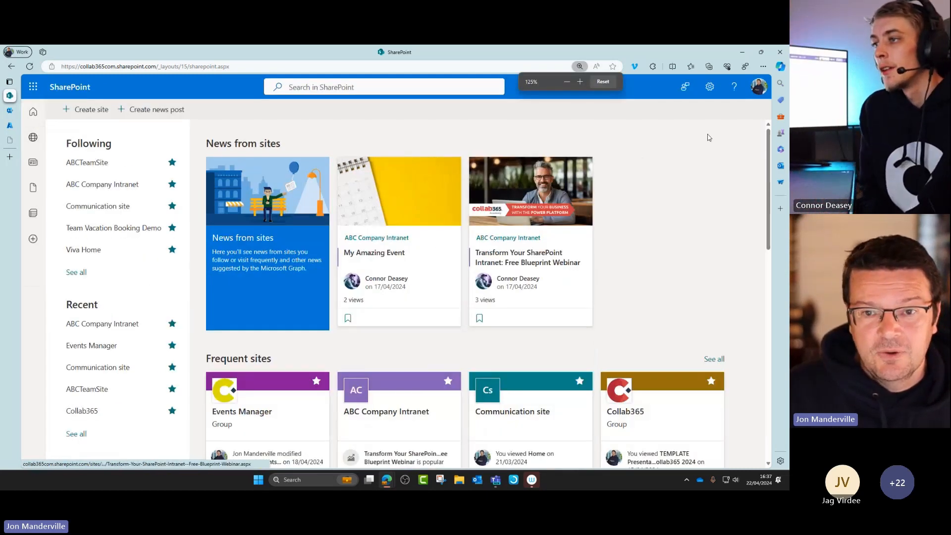
Step: Go to the option for adding an app and open the SharePoint Store
click(710, 87)
click(646, 172)
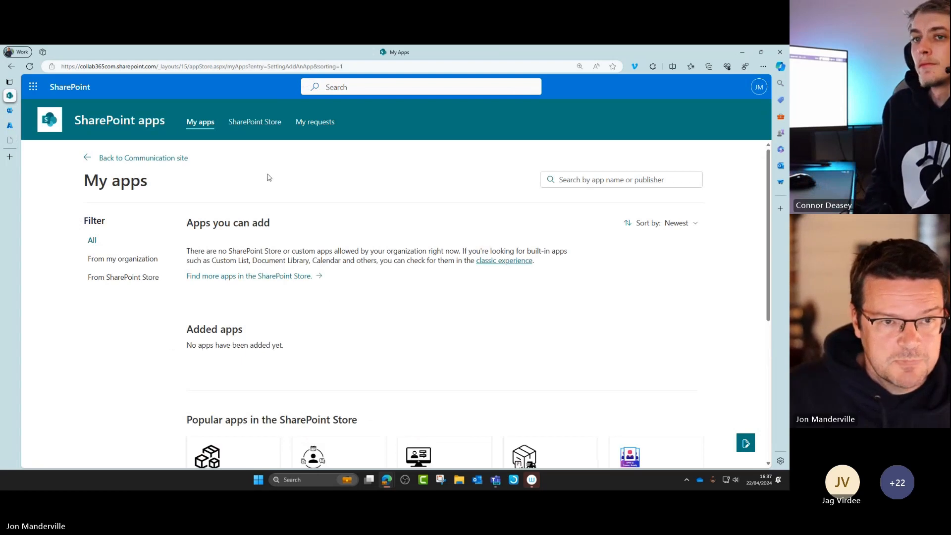
click(252, 124)
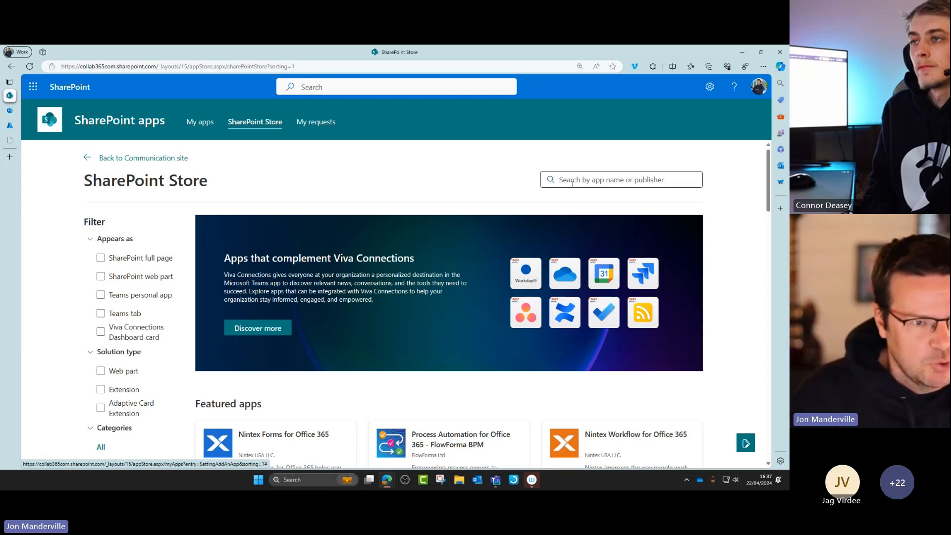
Step: Search the SharePoint Store for "contact", limit the results to the Web part solution type and look through the apps
key(ctrl+minus)
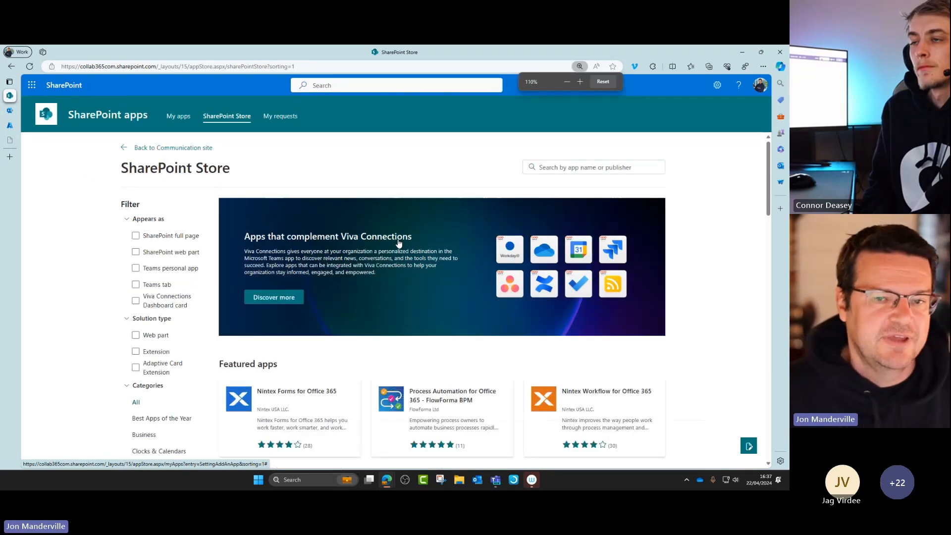
click(554, 168)
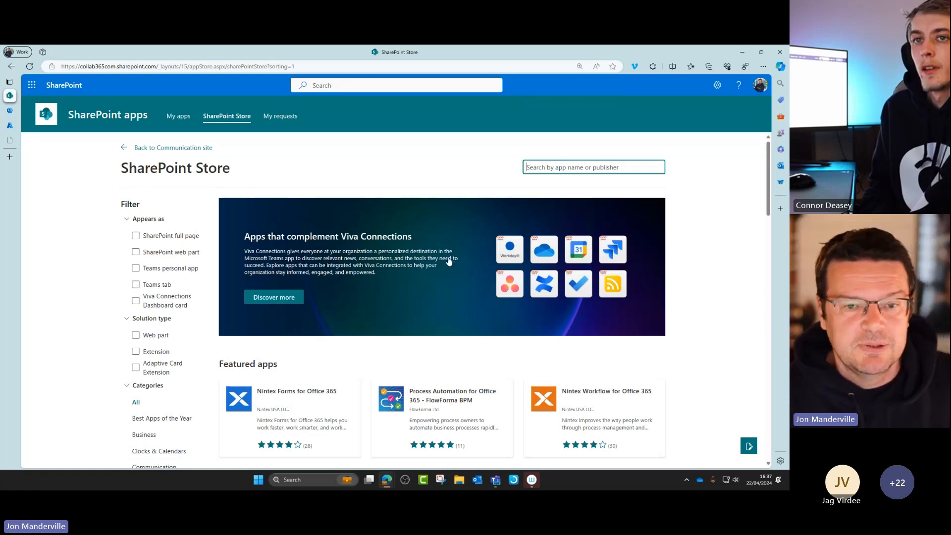
text(contact)
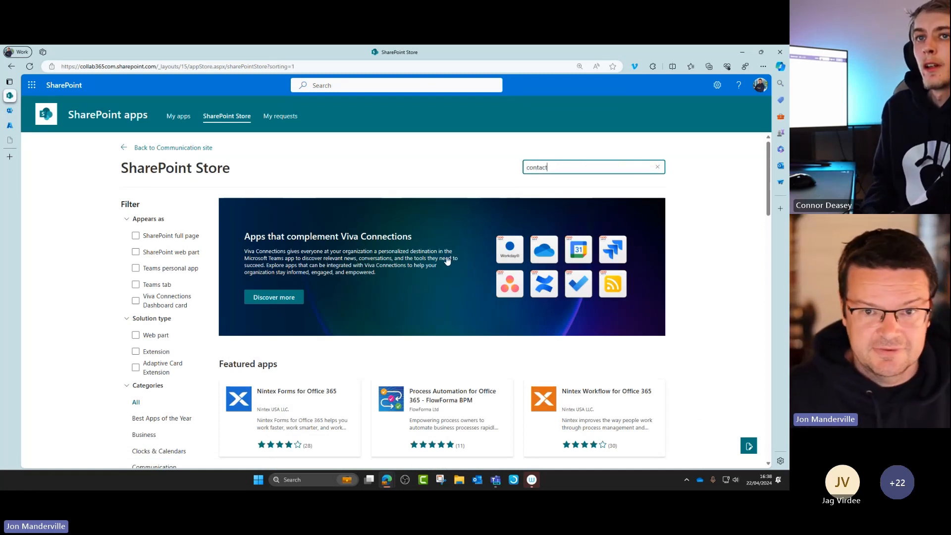
key(Return)
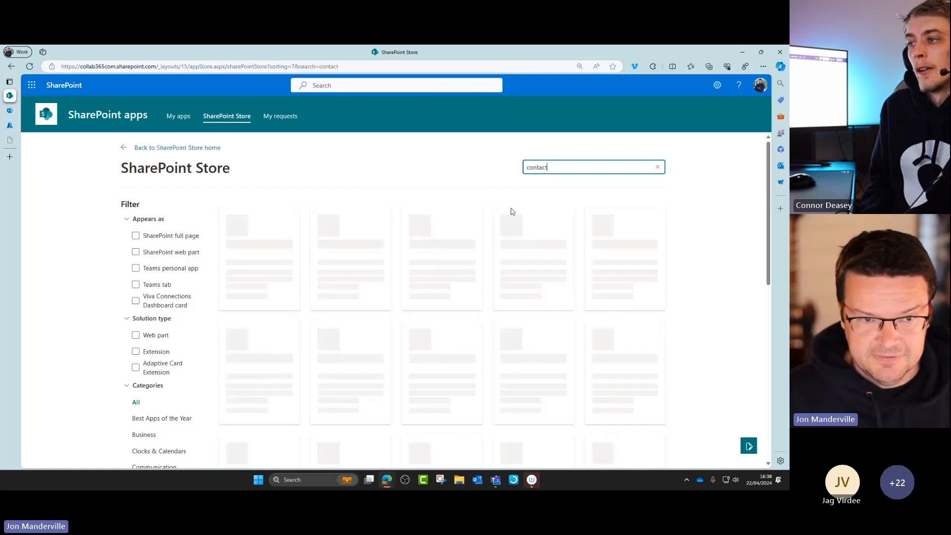
click(136, 336)
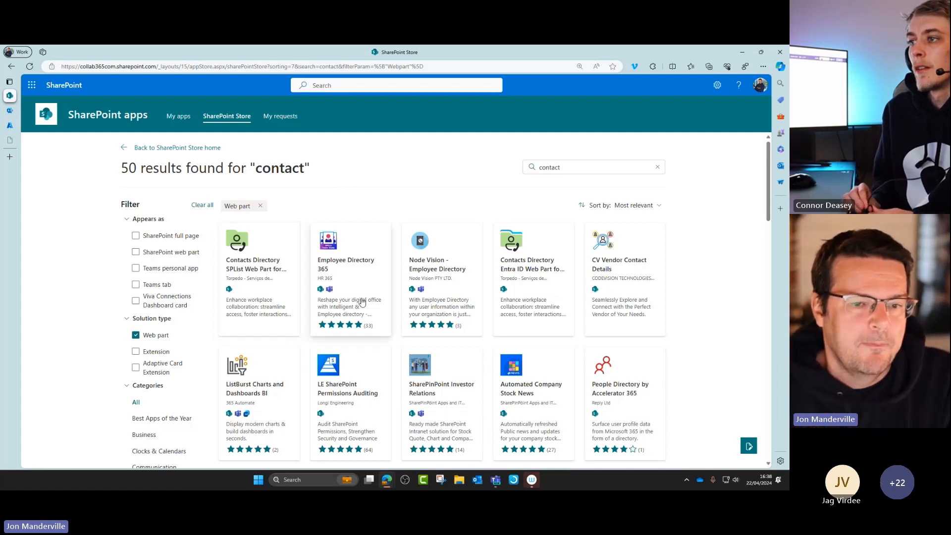
mouse_move(281, 416)
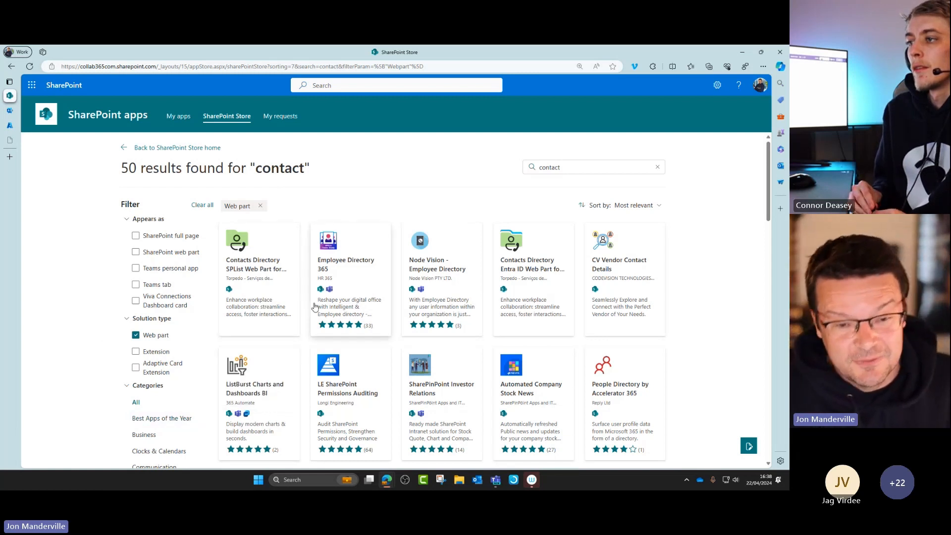
scroll(303, 307, down, 1)
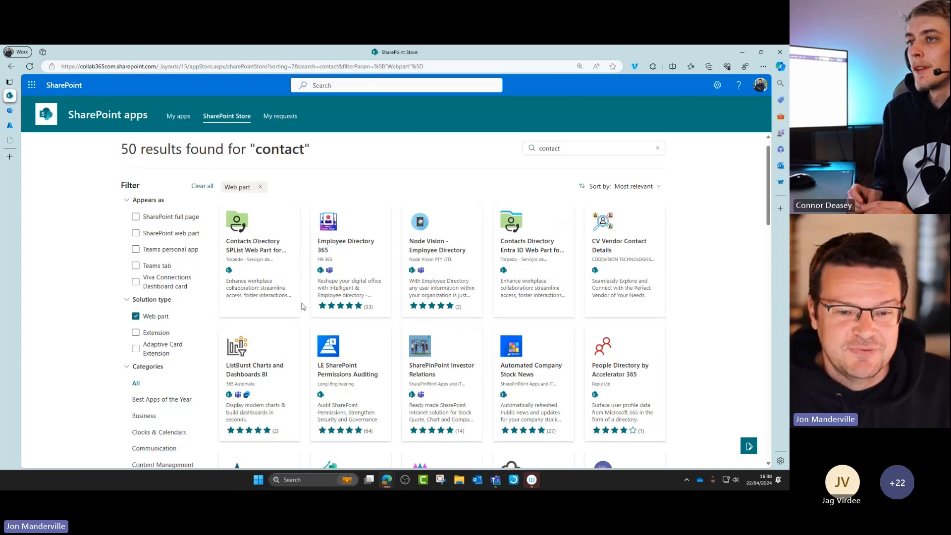
scroll(304, 307, down, 2)
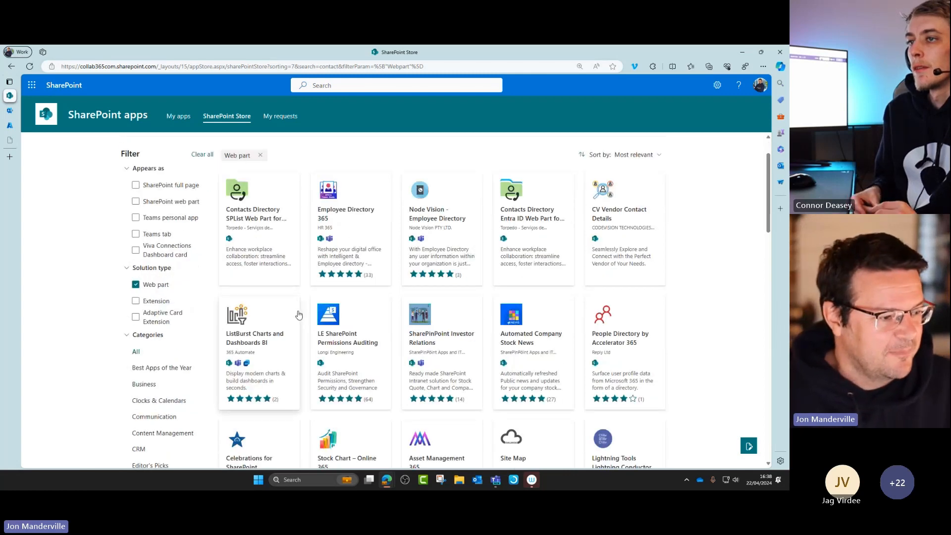